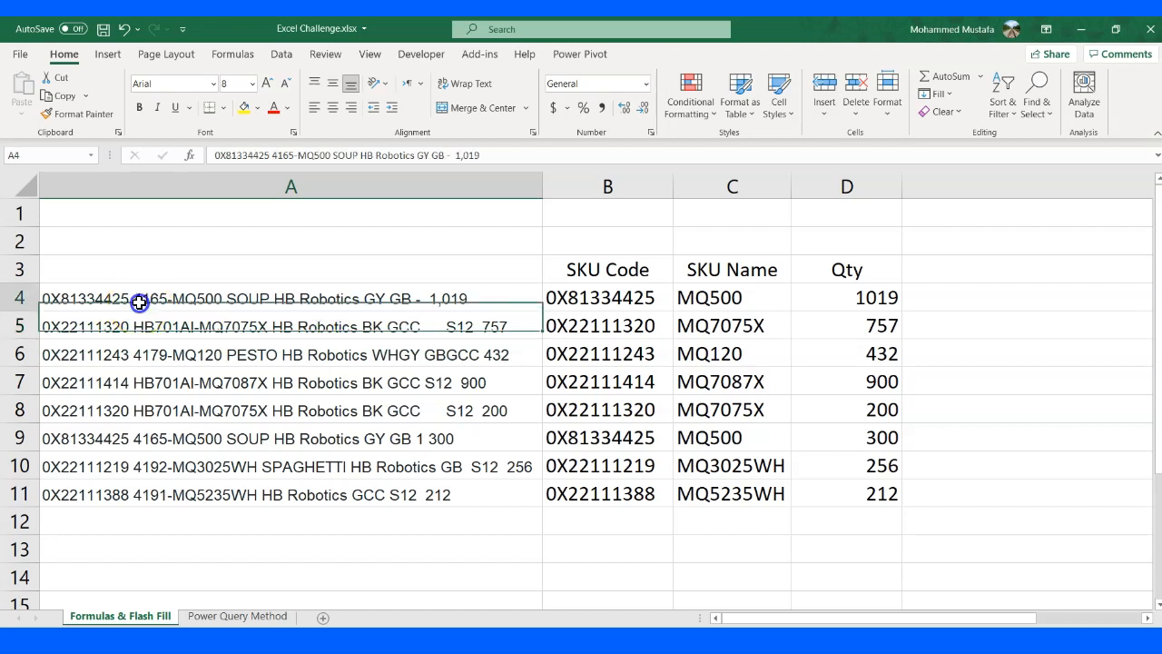
# - Examine the formulas and values behind the SKU Code, SKU Name and Qty results on the Formulas & Flash Fill sheet
pyautogui.click(585, 310)
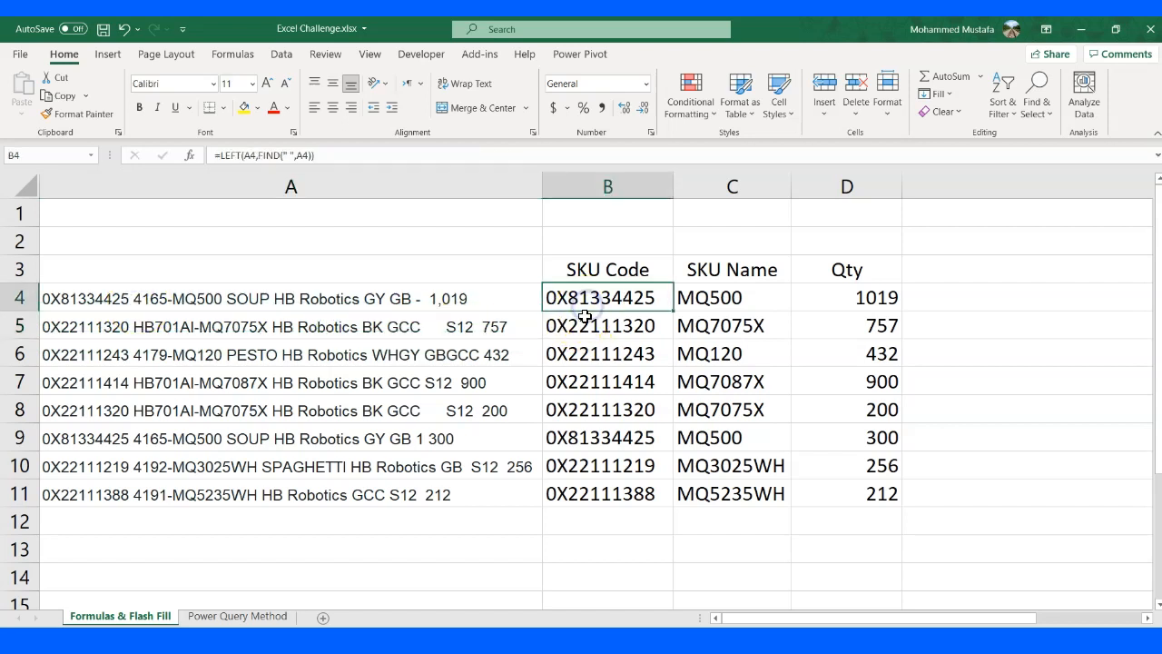
pyautogui.click(747, 296)
pyautogui.click(867, 297)
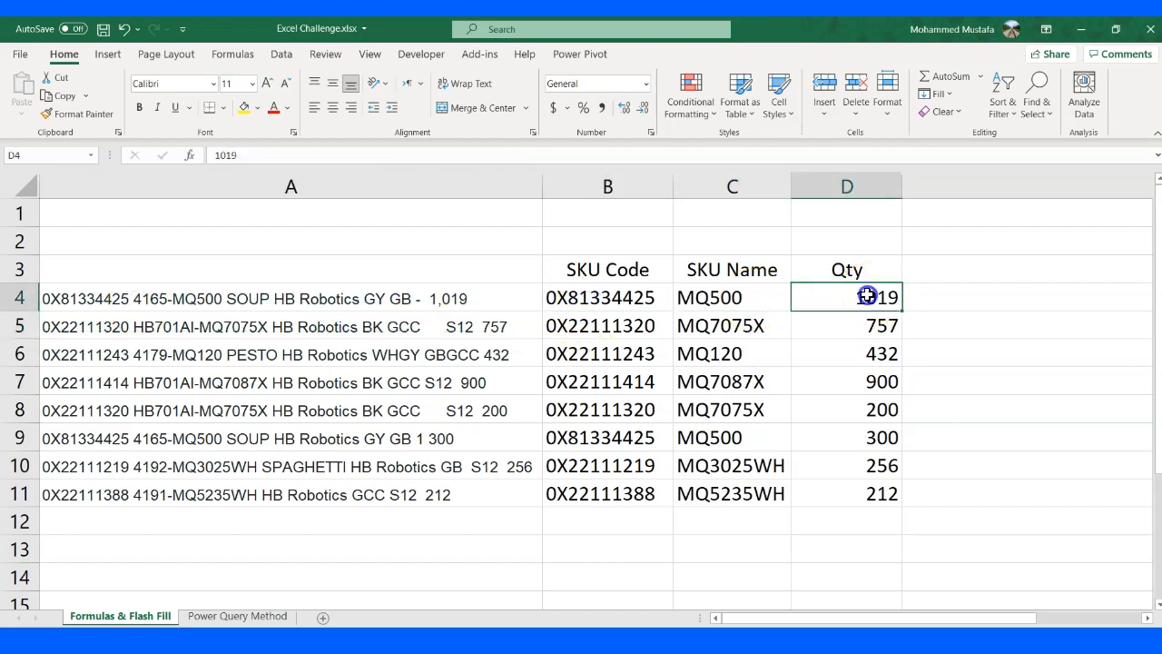
pyautogui.click(648, 303)
pyautogui.click(713, 297)
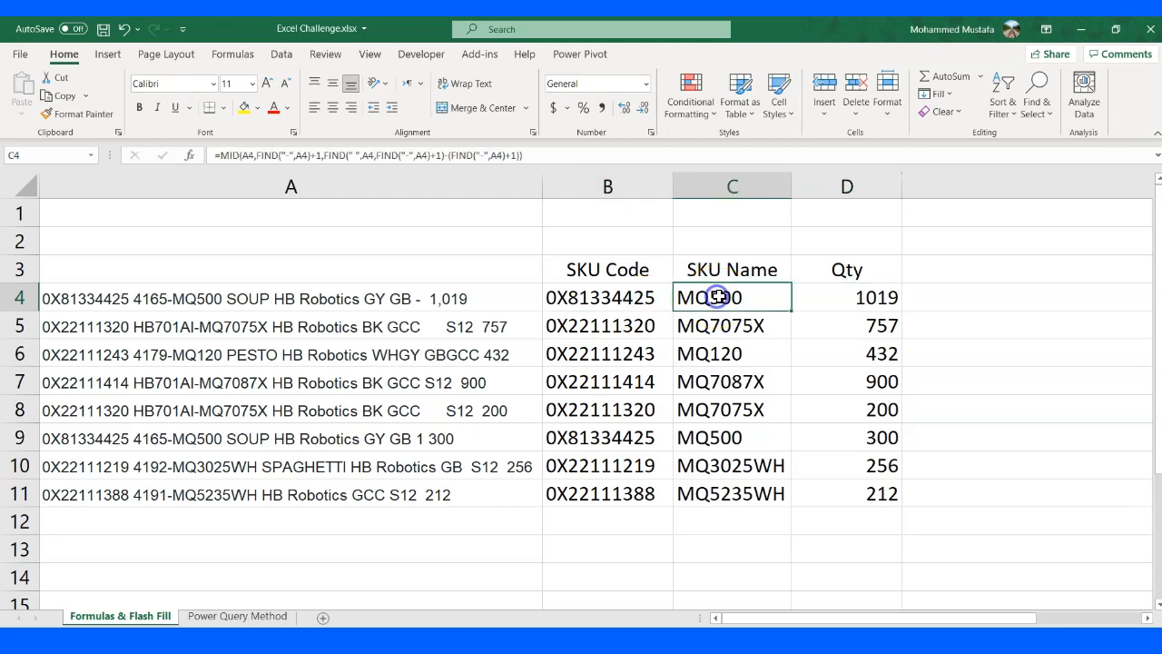
pyautogui.click(731, 325)
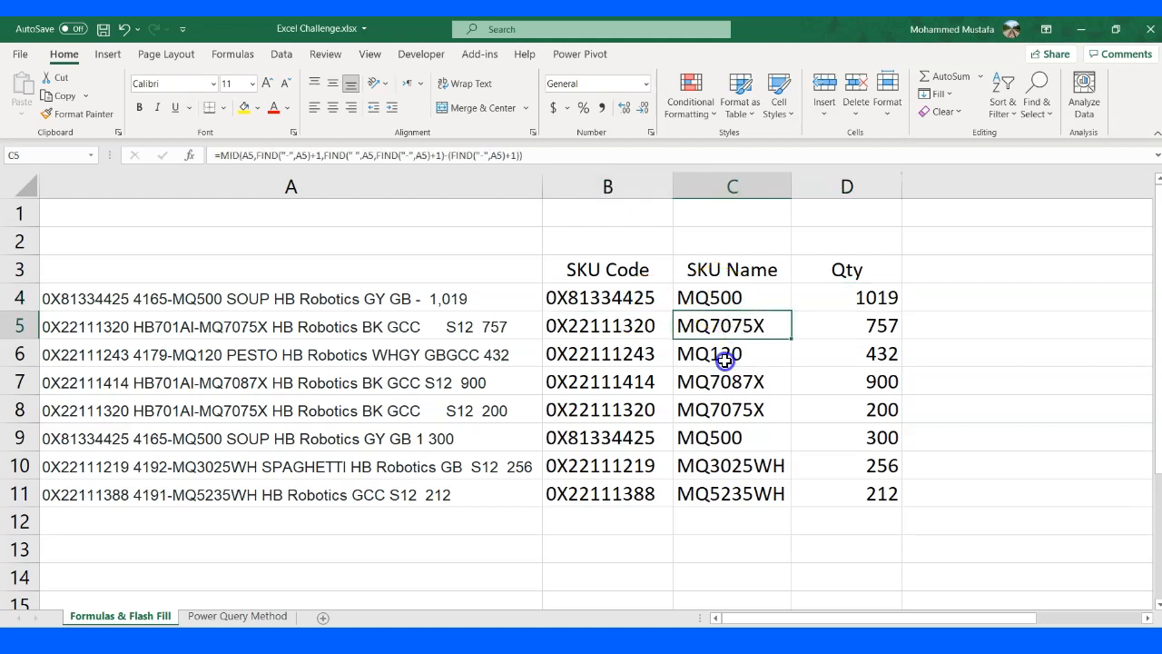
pyautogui.click(725, 354)
pyautogui.click(726, 383)
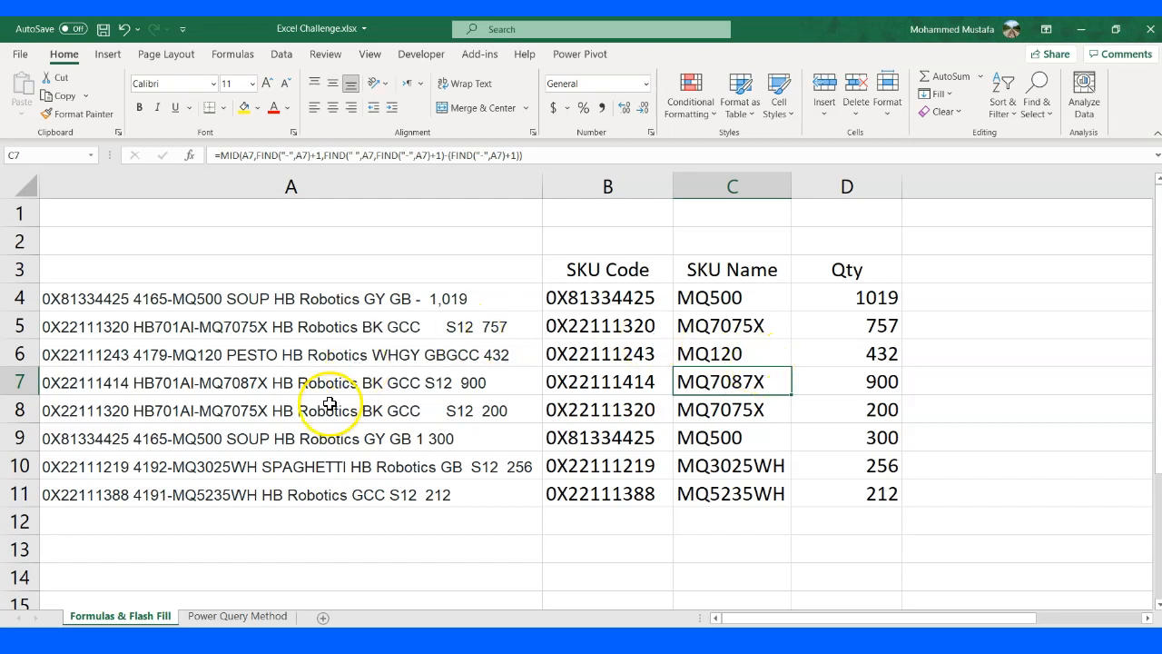
# - Load the text strings in A4:A11 of the Power Query Method sheet into Power Query as a table without headers
pyautogui.click(244, 617)
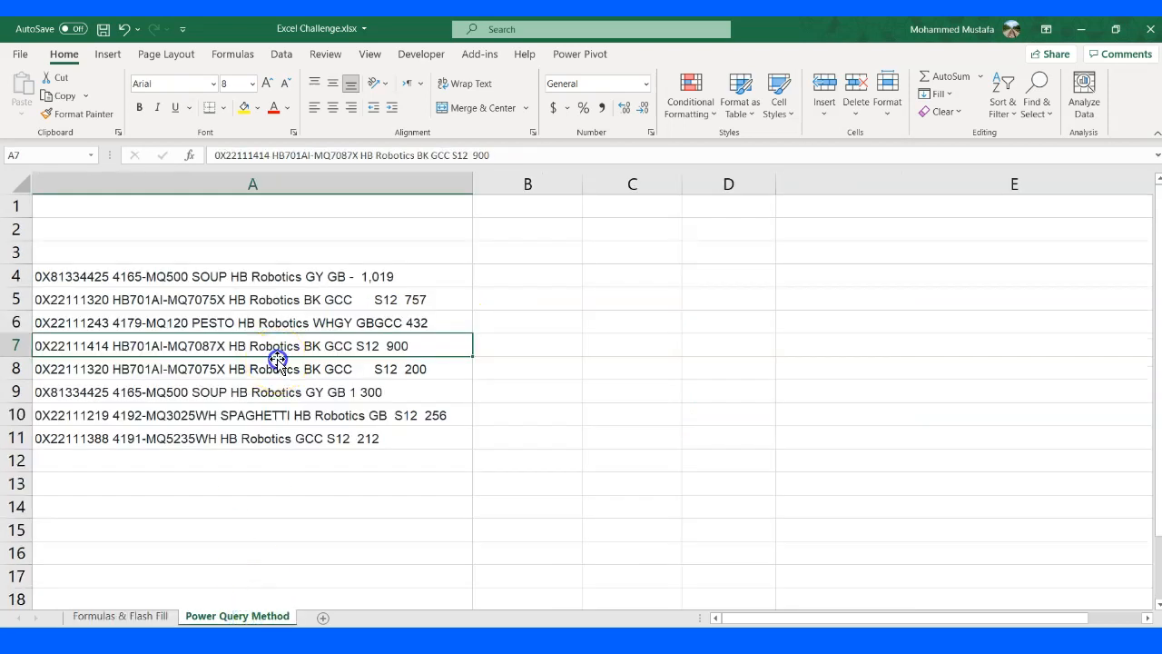
pyautogui.click(275, 371)
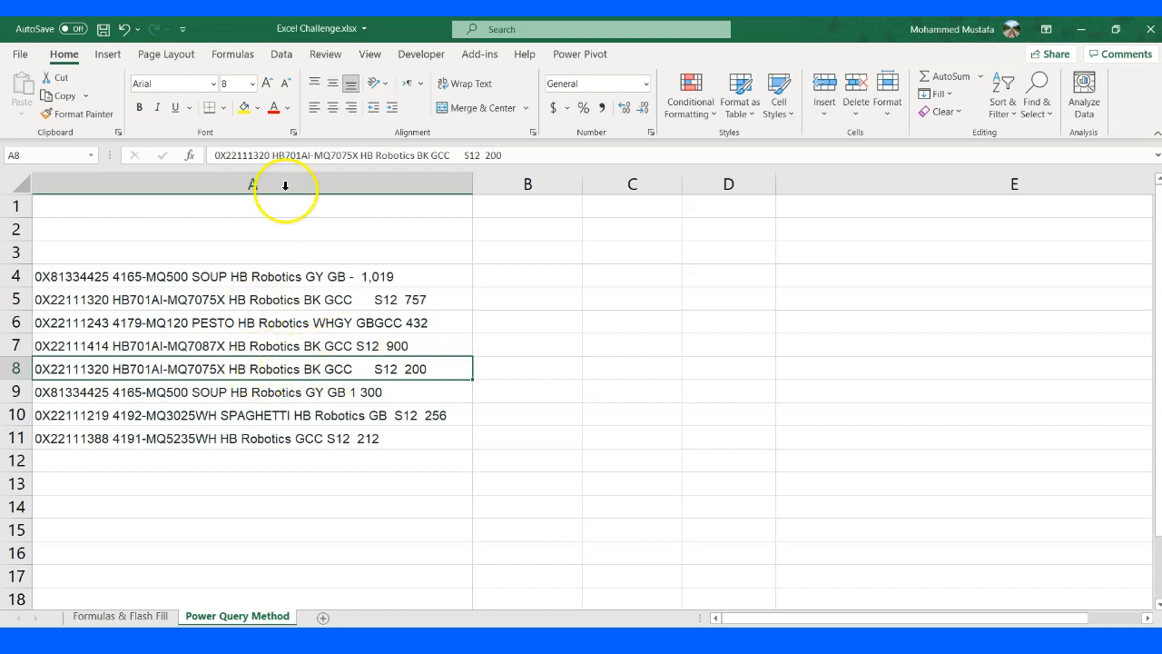
pyautogui.click(282, 56)
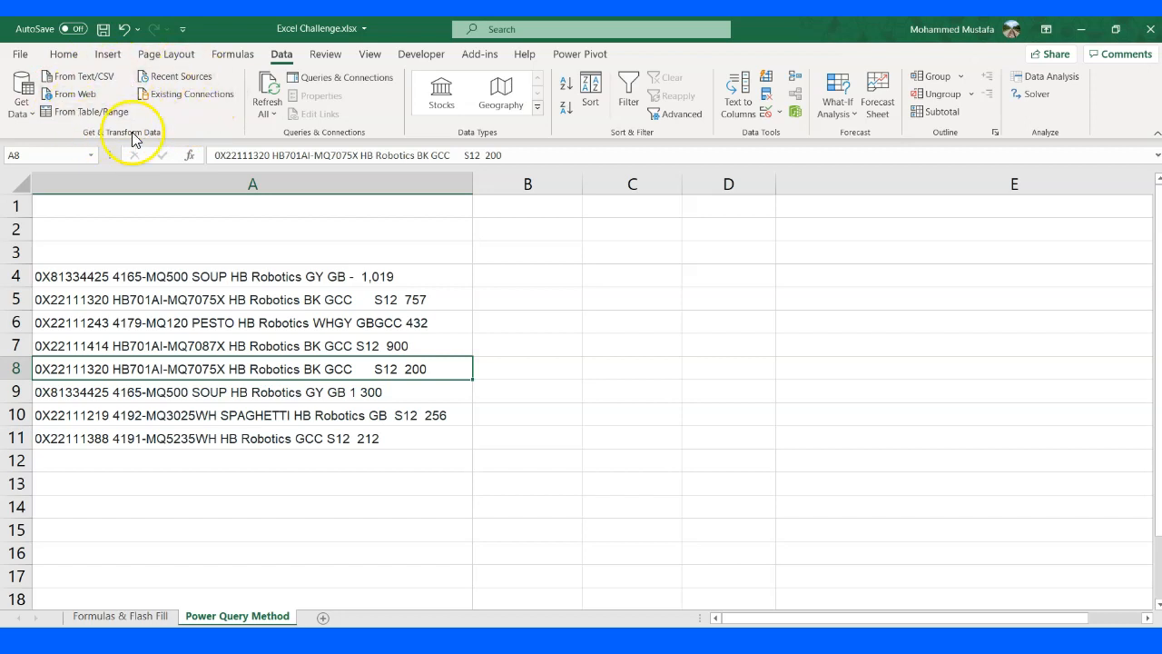
pyautogui.click(291, 302)
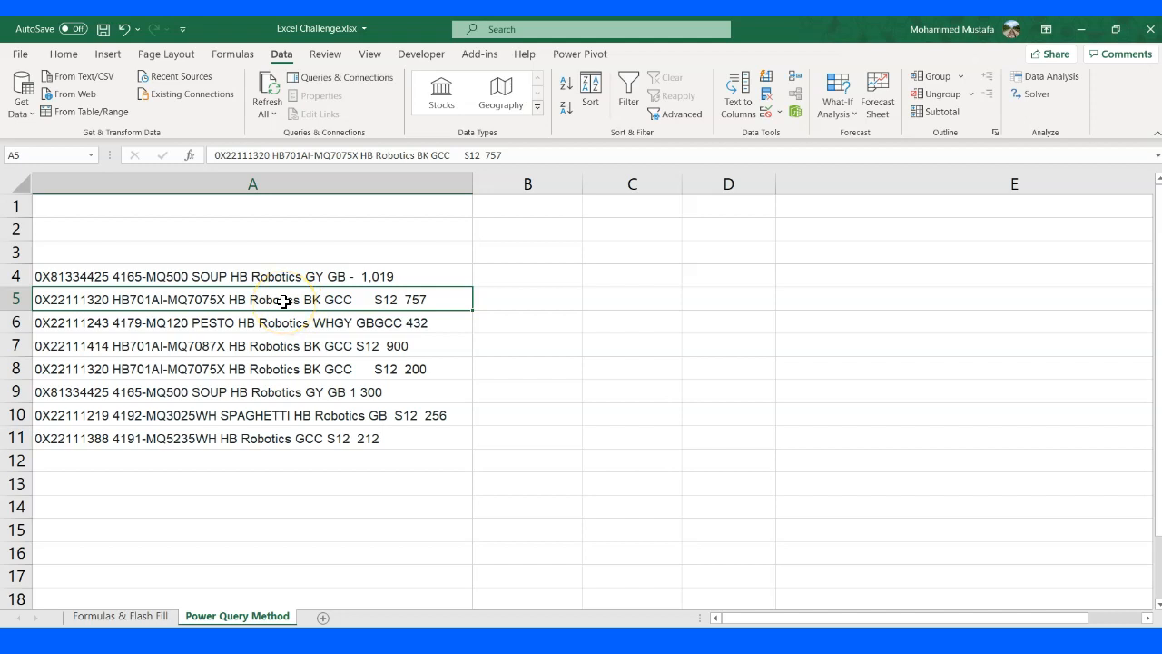
pyautogui.click(303, 274)
pyautogui.click(290, 327)
pyautogui.click(289, 346)
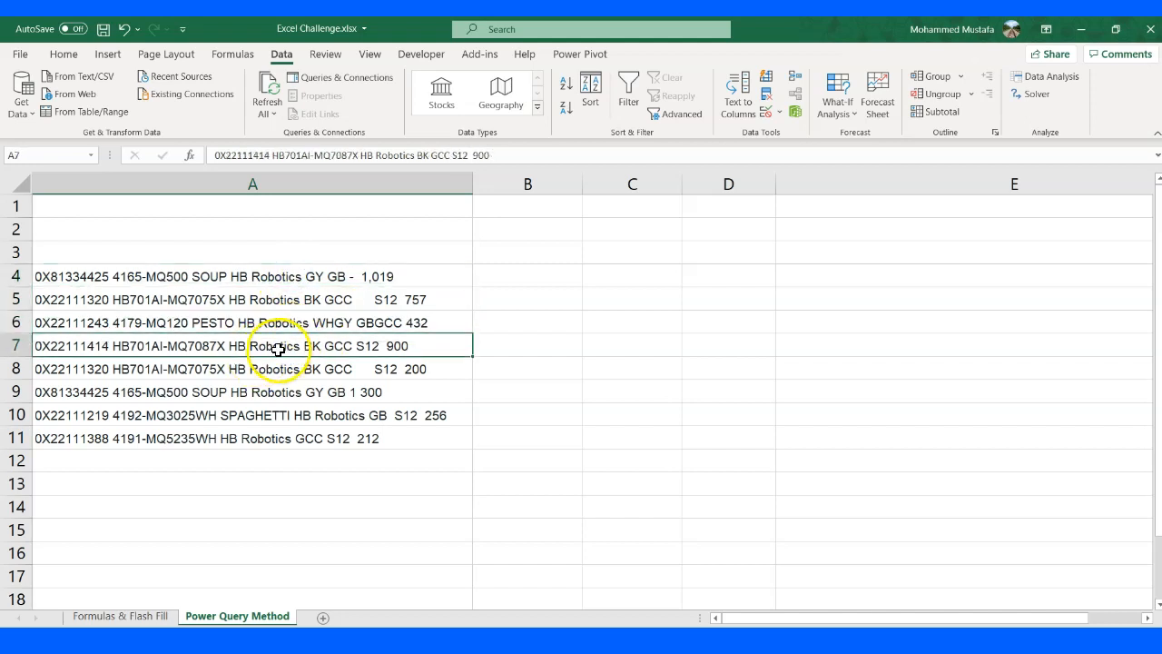
pyautogui.click(91, 111)
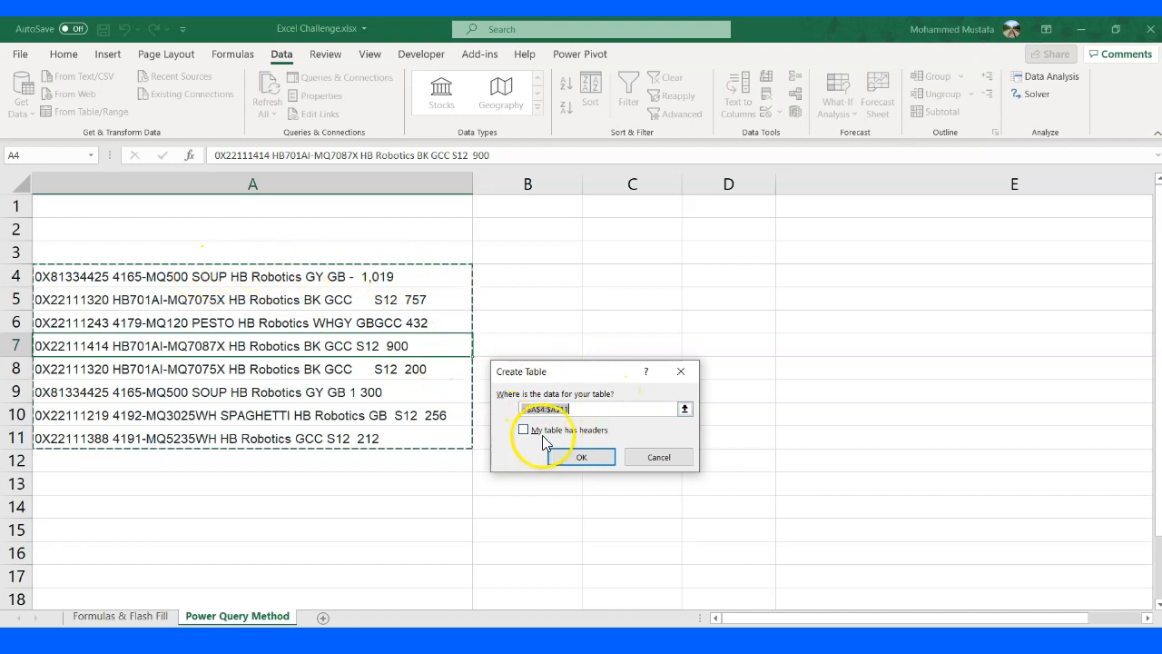
pyautogui.click(588, 459)
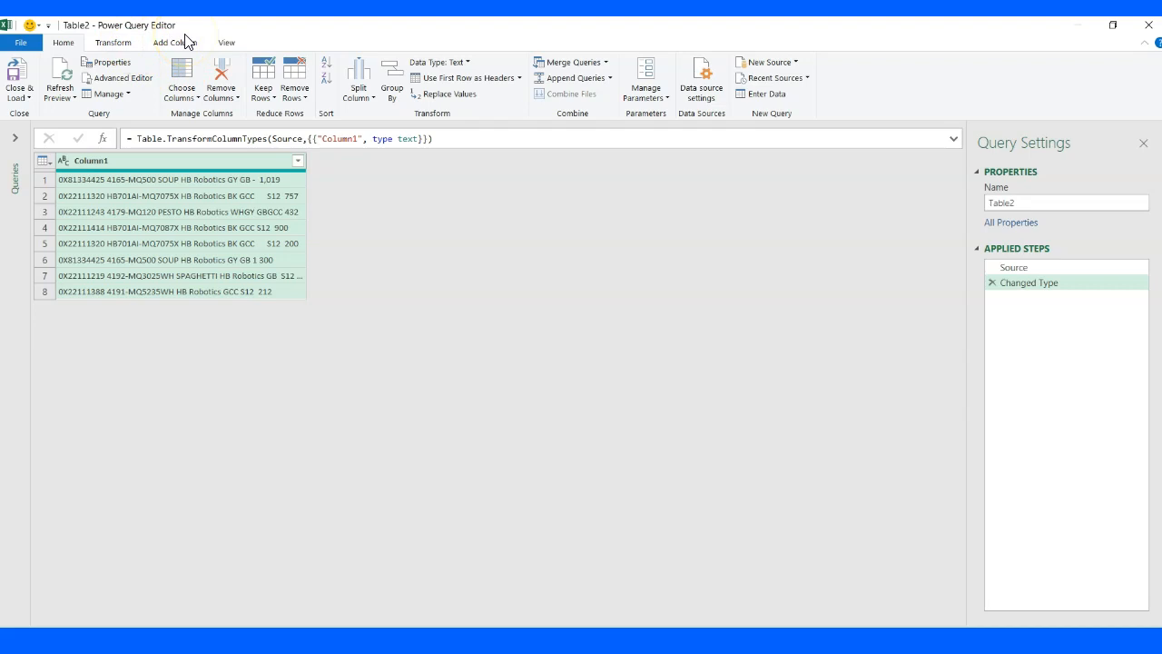
# - Add a column that extracts the text before the first space delimiter from Column1
pyautogui.click(176, 165)
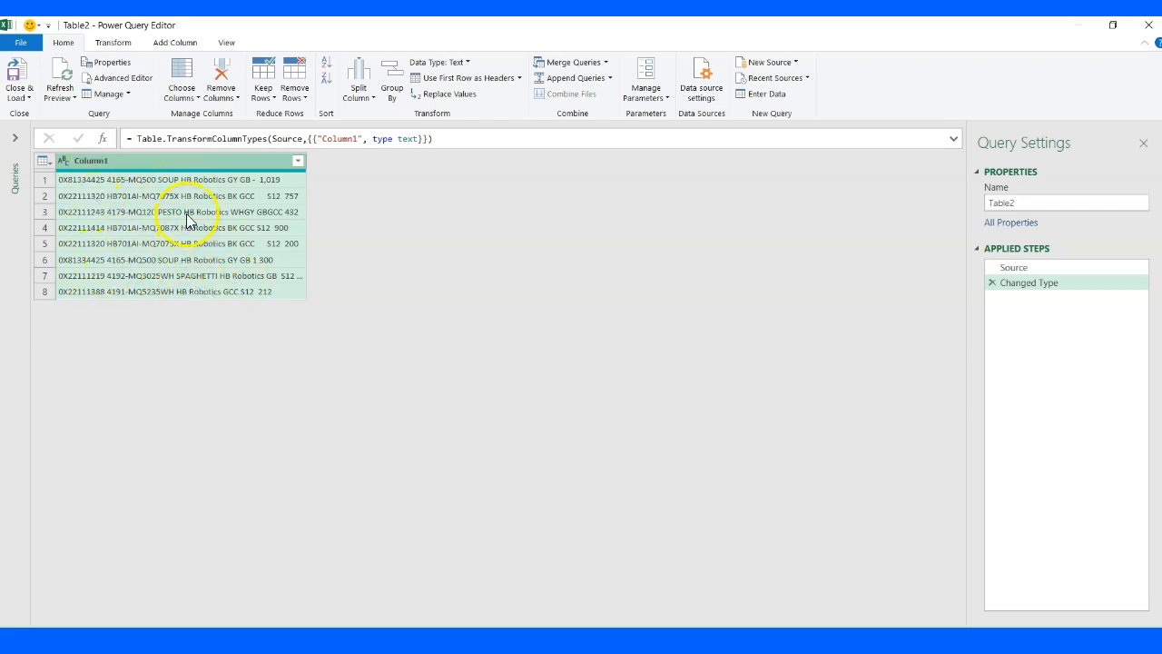
pyautogui.click(180, 46)
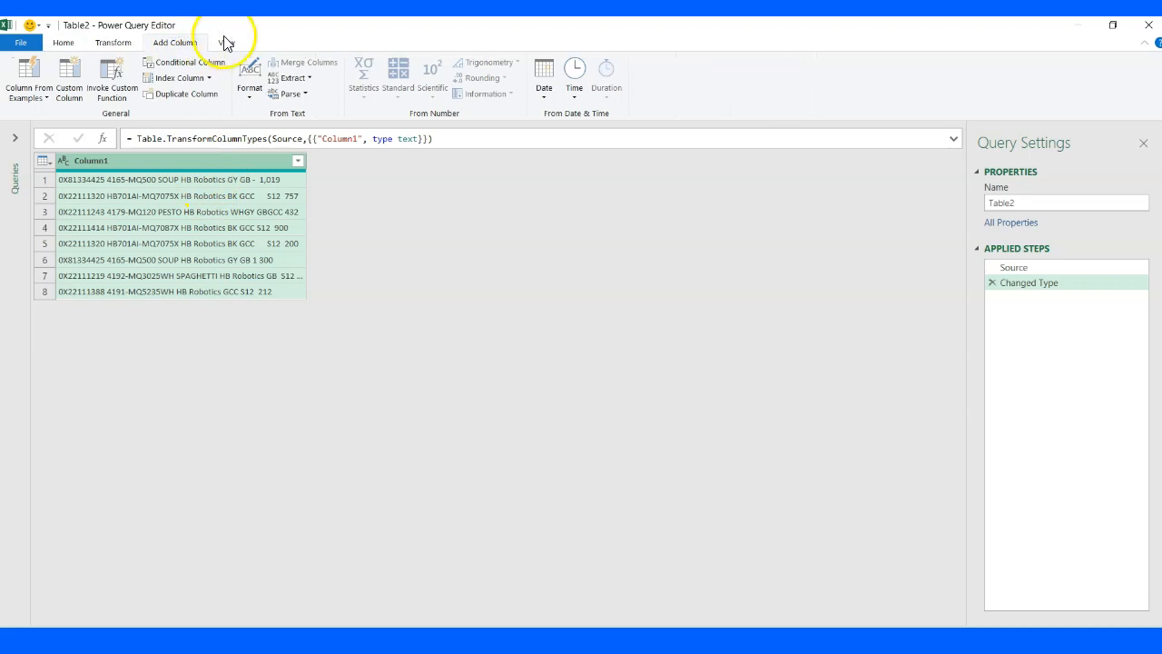
pyautogui.click(310, 80)
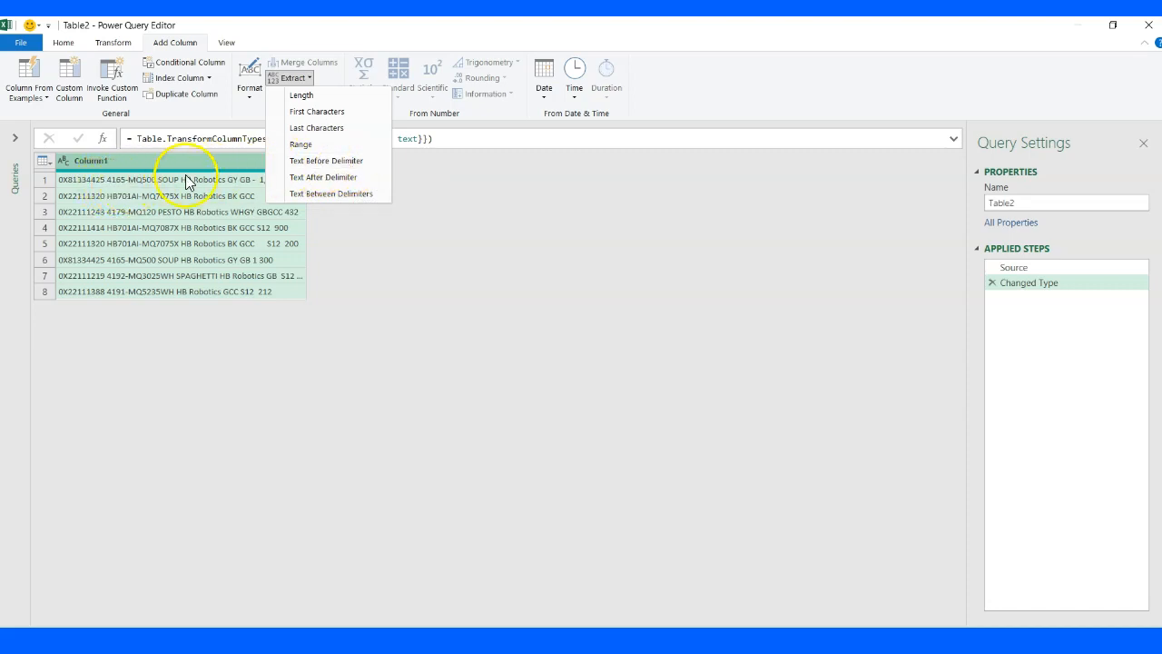
pyautogui.click(322, 160)
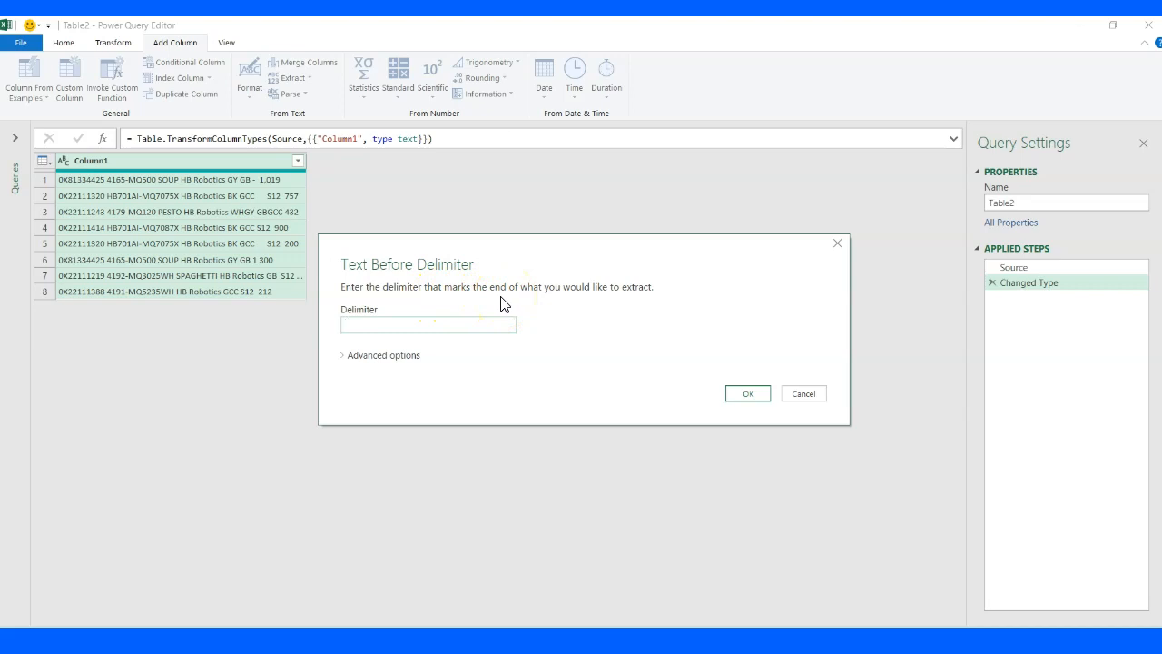
pyautogui.click(406, 325)
pyautogui.click(746, 393)
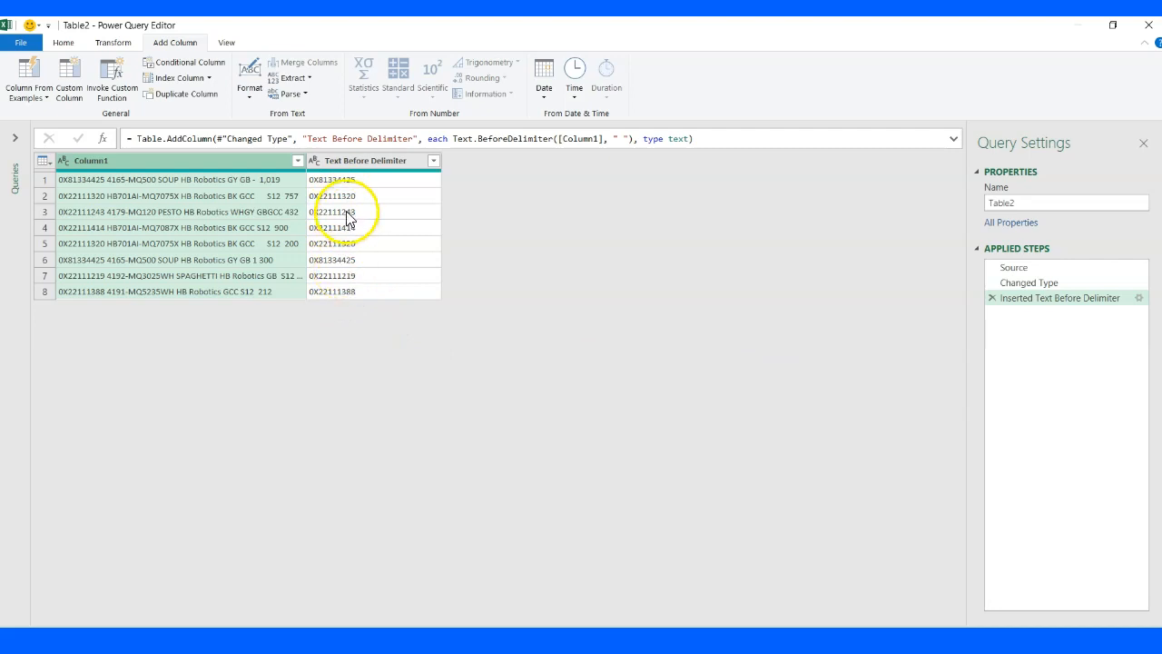
# - Rename the extracted Text Before Delimiter column as SKU Code
pyautogui.doubleClick(359, 162)
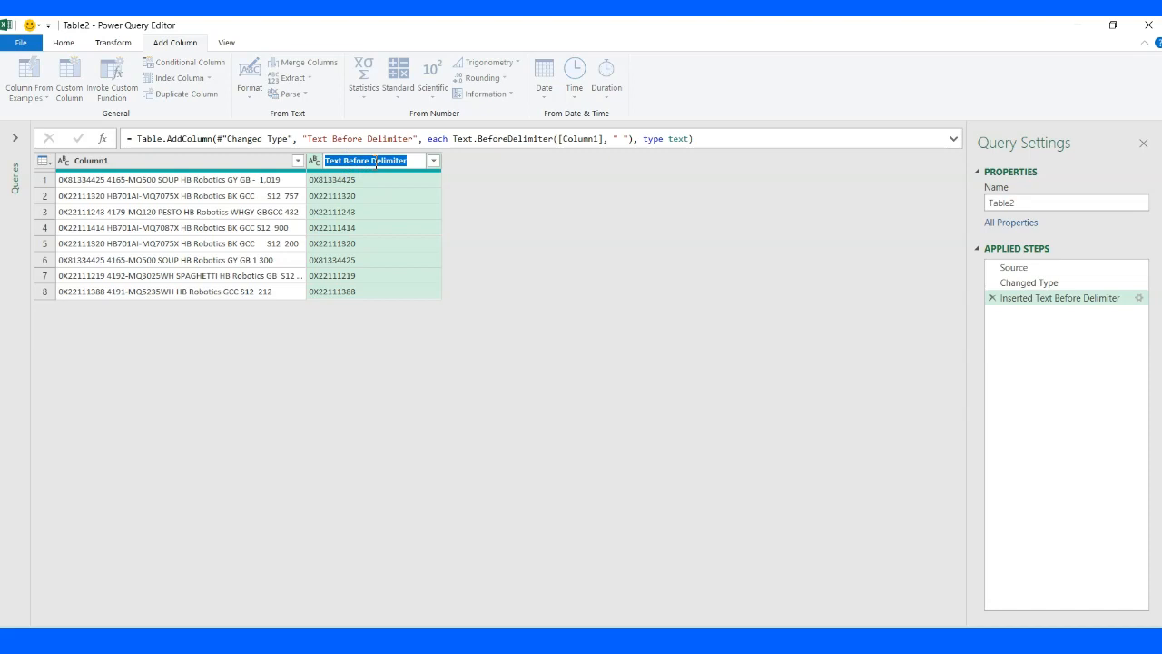
pyautogui.write('SKU Code')
pyautogui.press('Return')
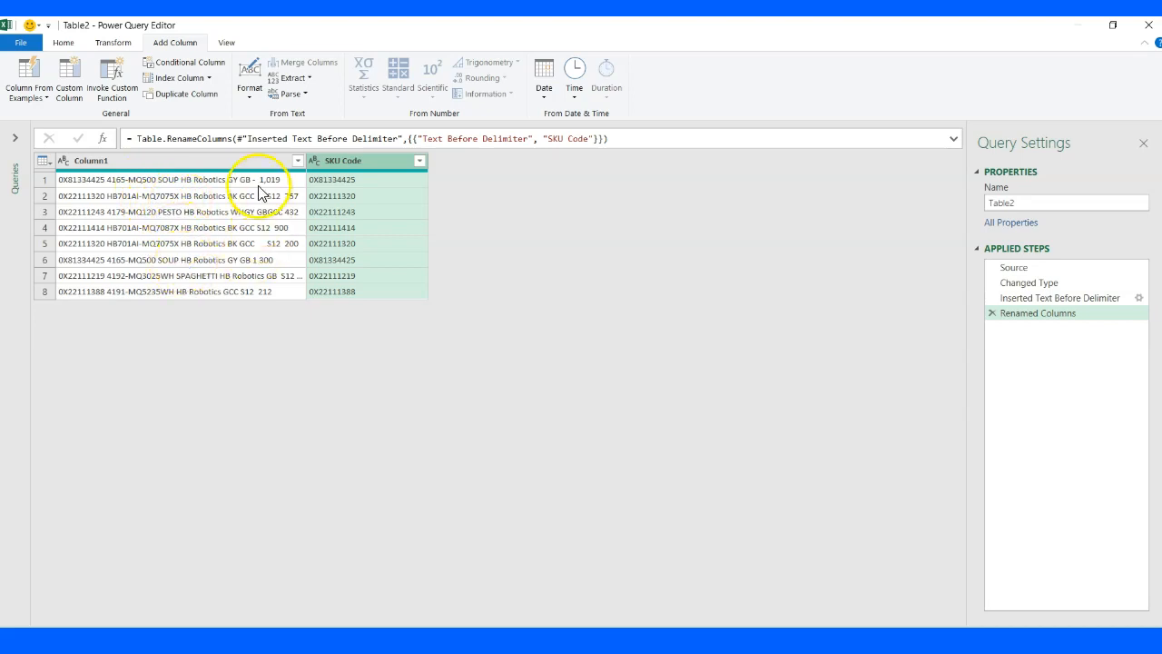
# - Add a column from examples based only on Column1, using MQ500 as the first row's sample value
pyautogui.click(186, 164)
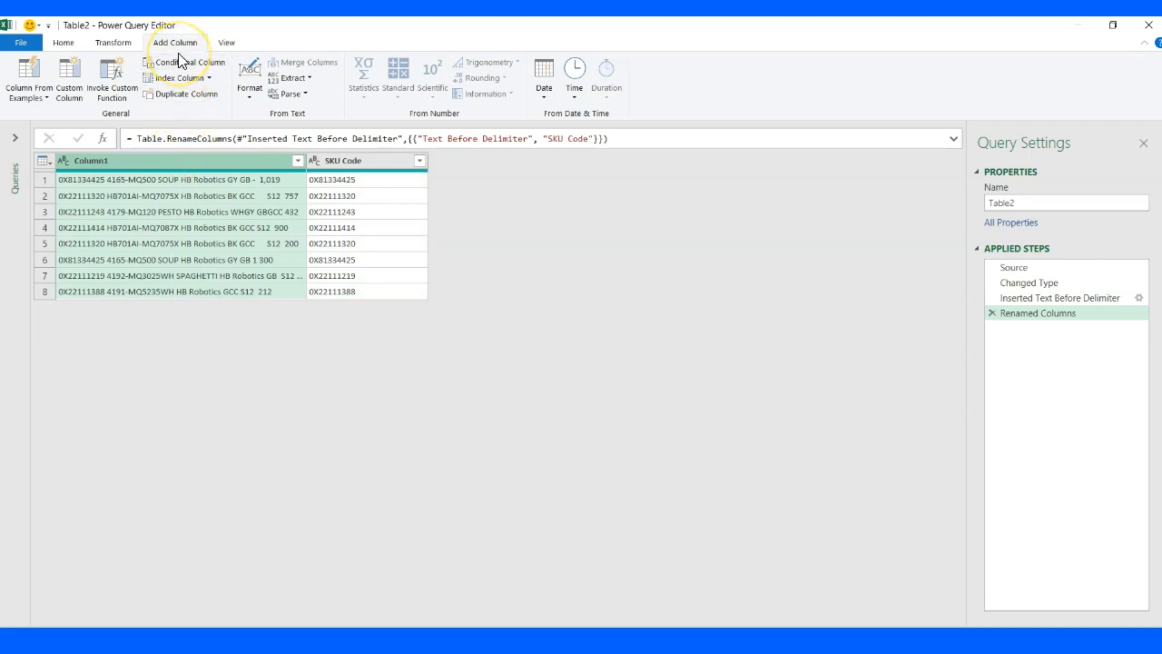
pyautogui.click(40, 99)
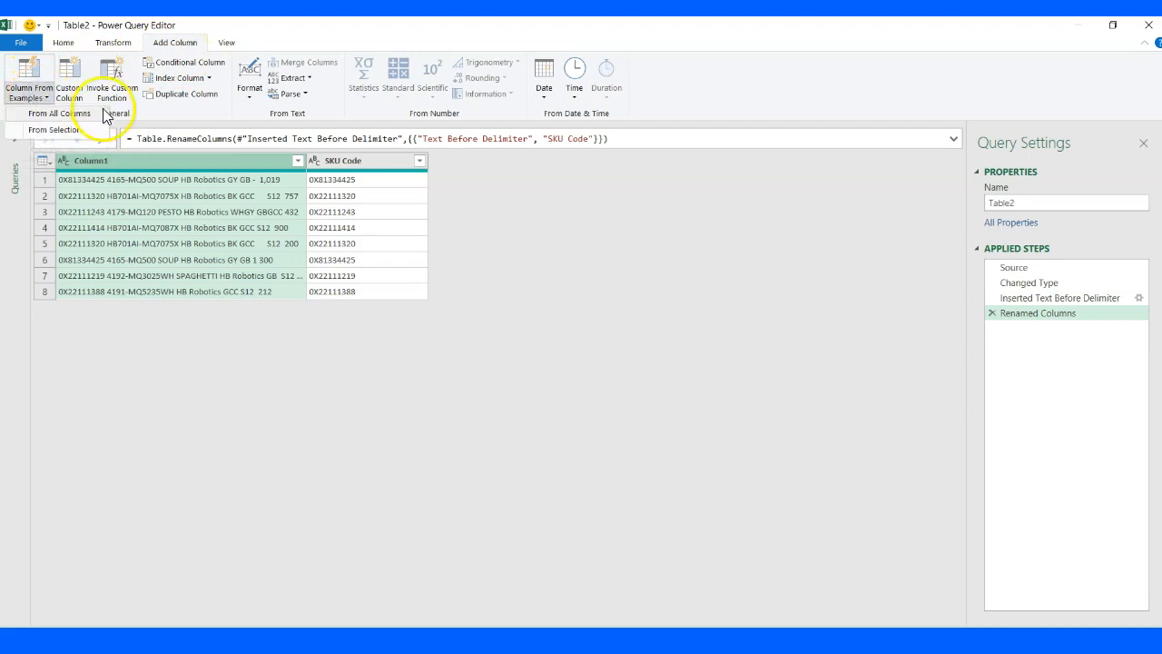
pyautogui.click(60, 130)
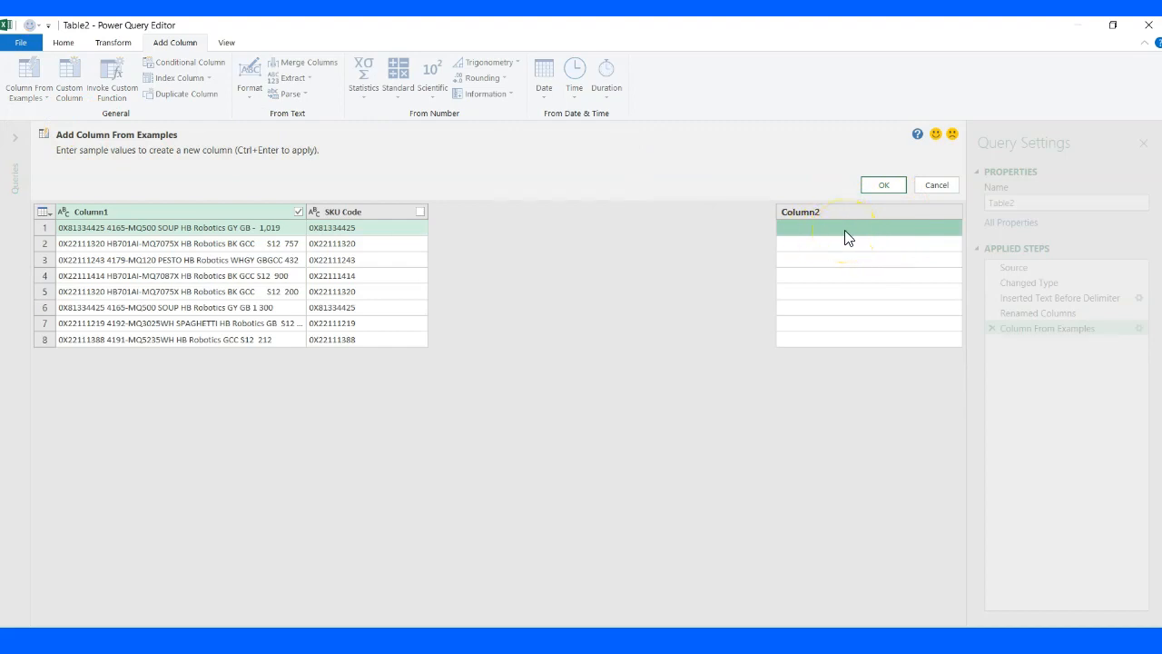
pyautogui.write('MQ500')
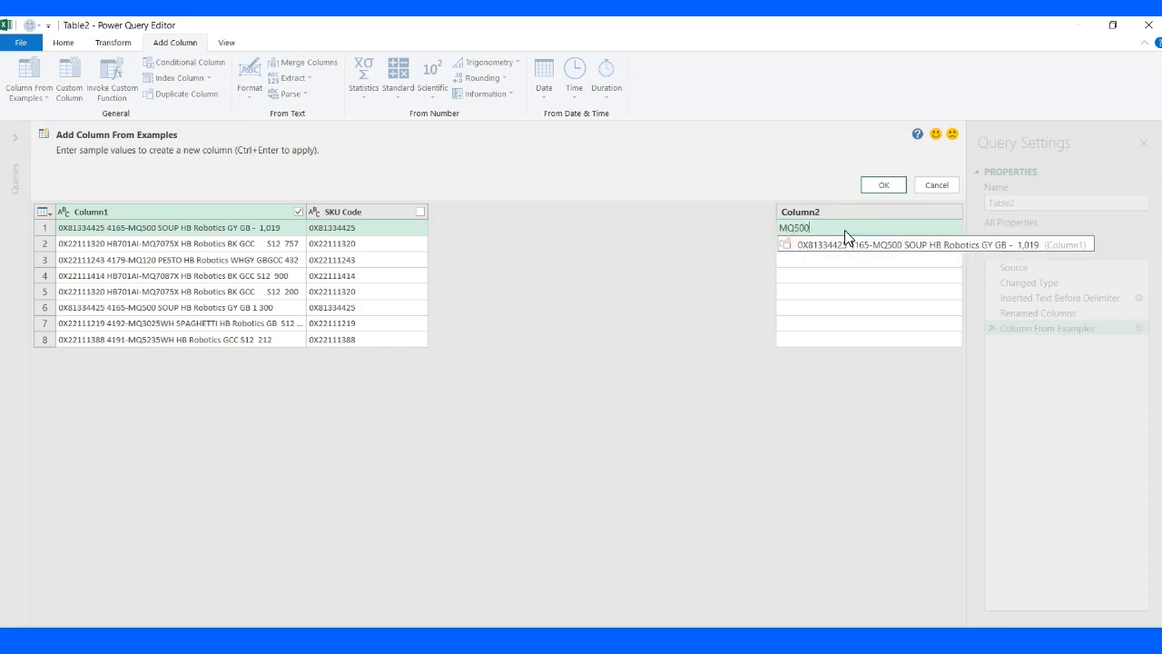
pyautogui.press('Return')
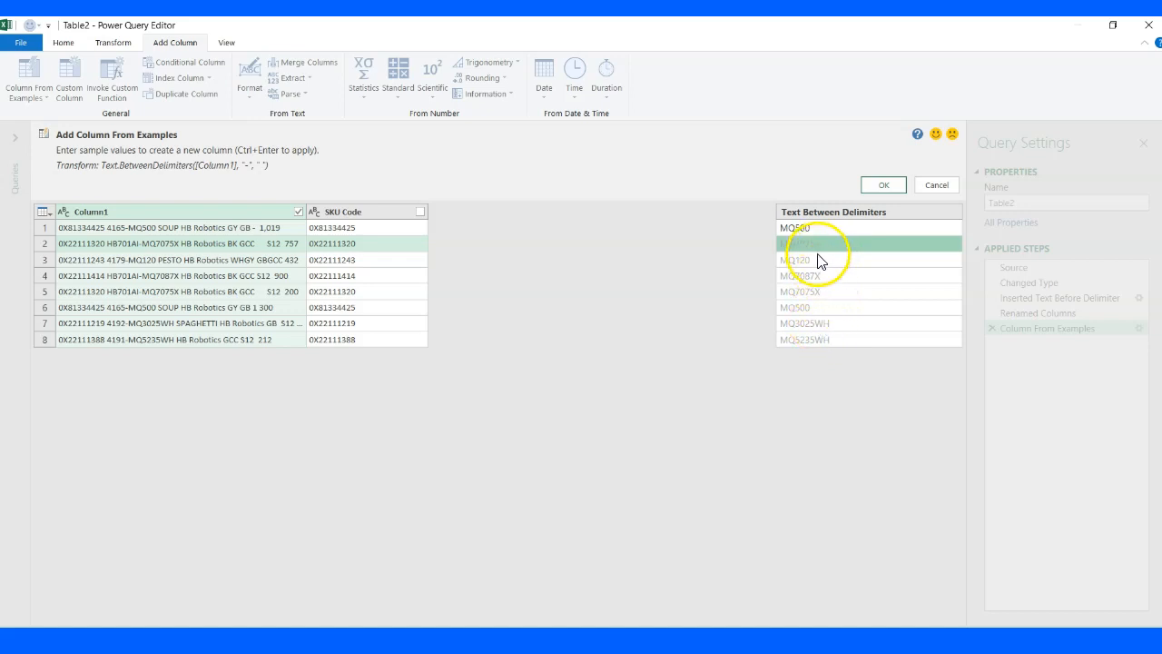
pyautogui.click(819, 259)
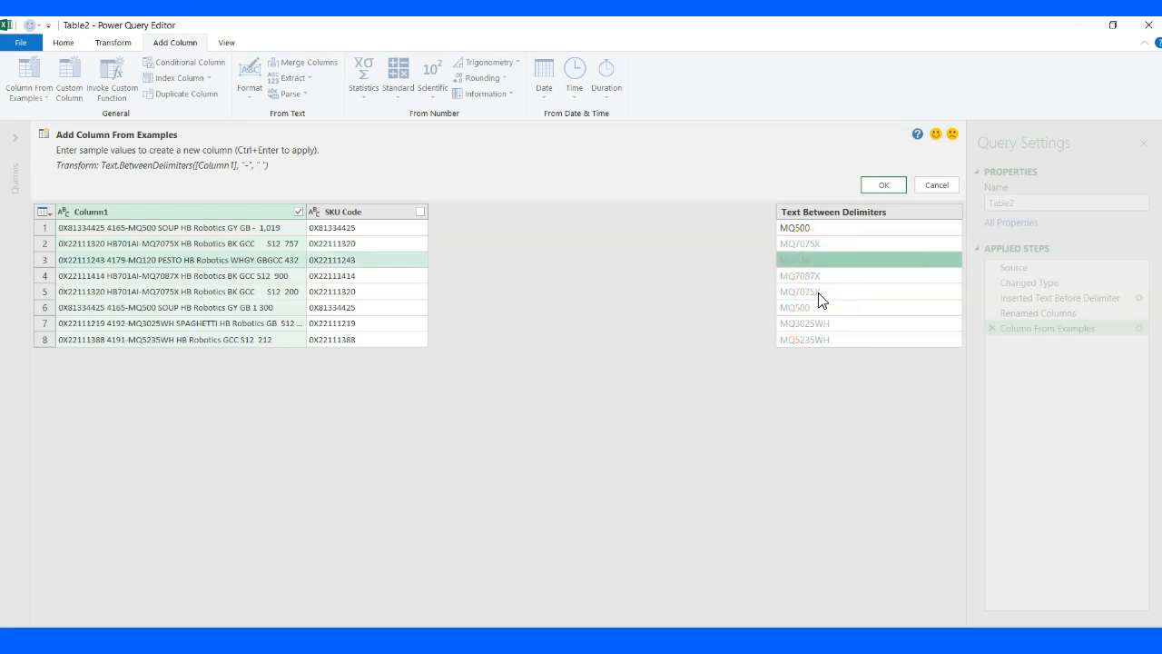
pyautogui.click(817, 292)
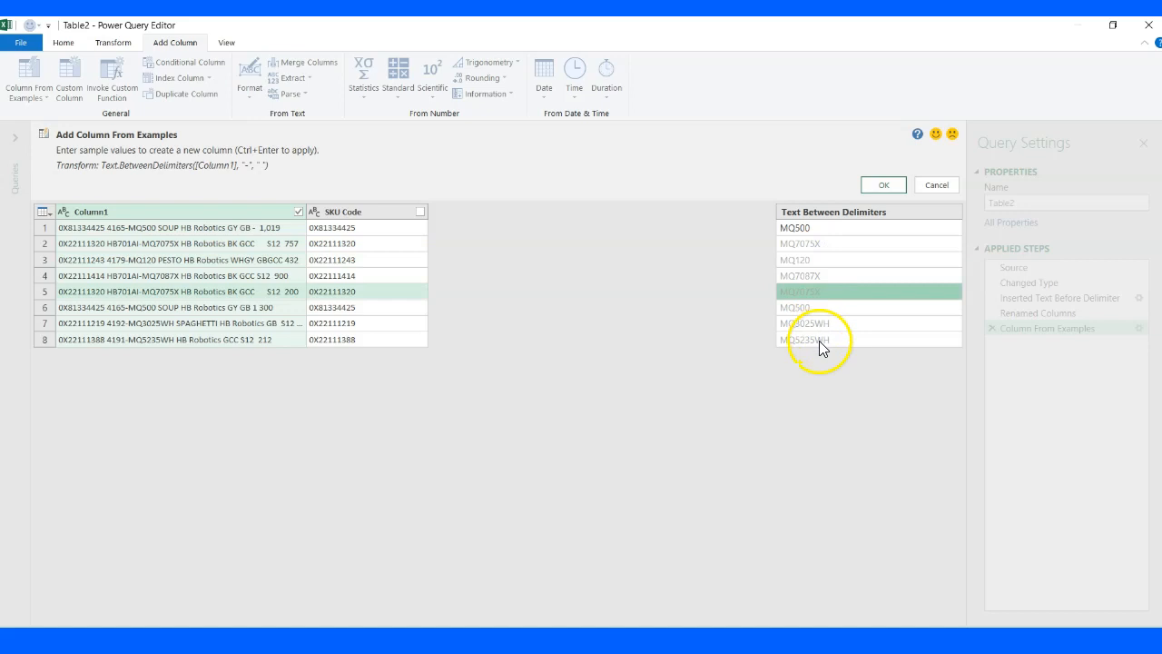
pyautogui.click(885, 186)
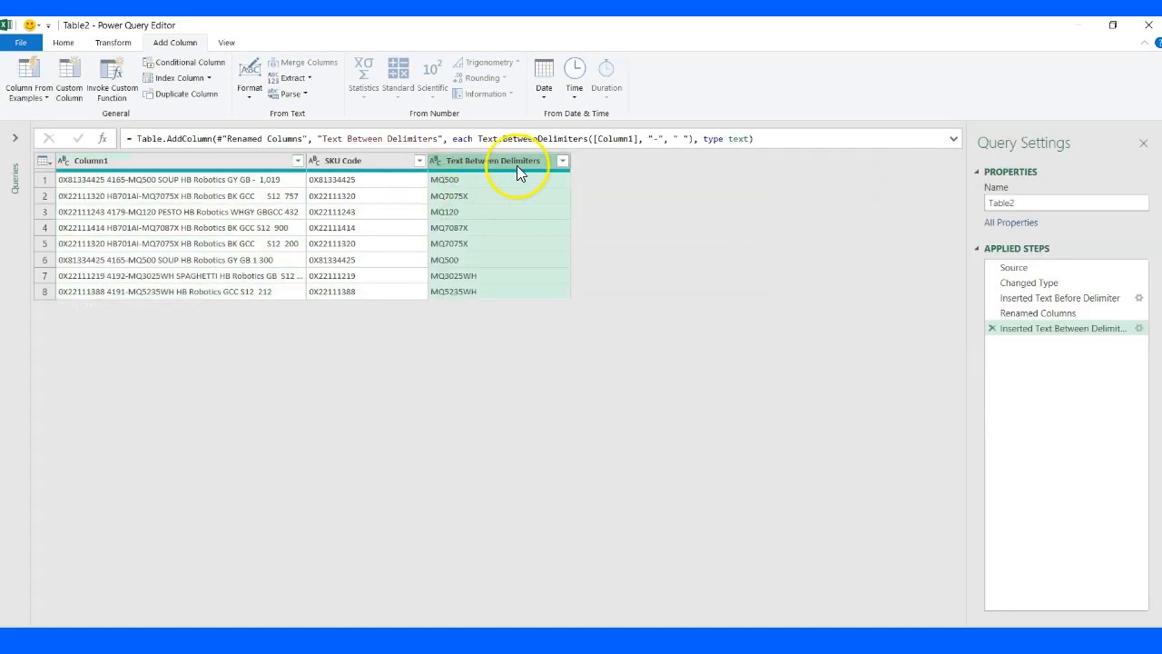
# - Rename the Text Between Delimiters column as SKU Name
pyautogui.doubleClick(506, 163)
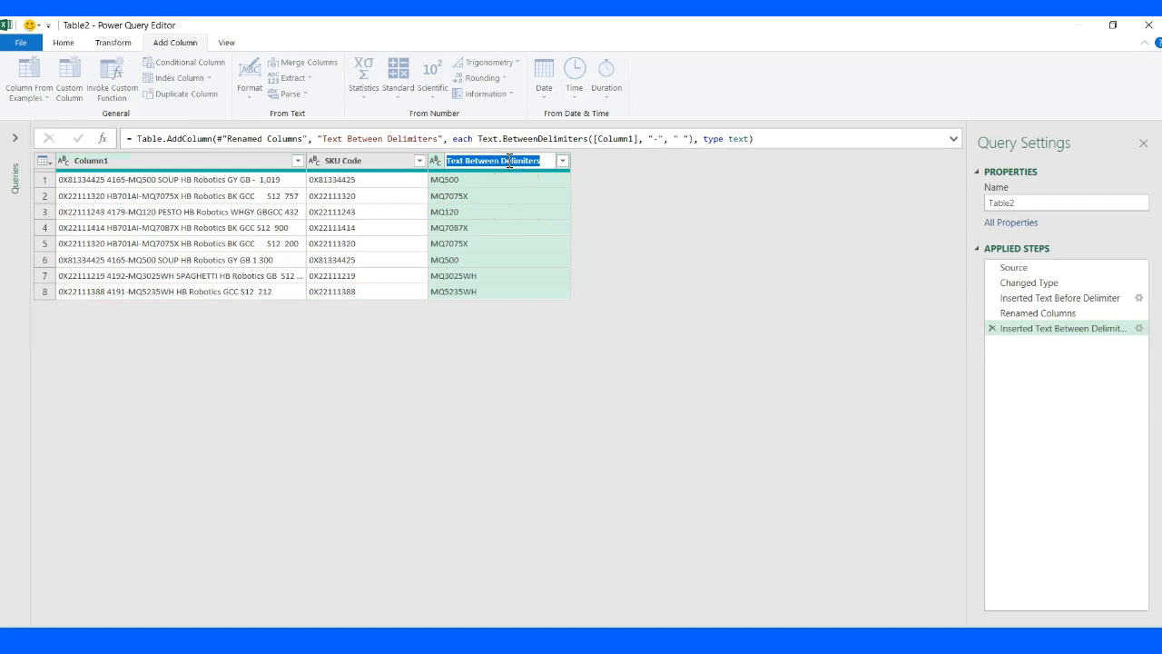
pyautogui.write('SKU Name')
pyautogui.press('Return')
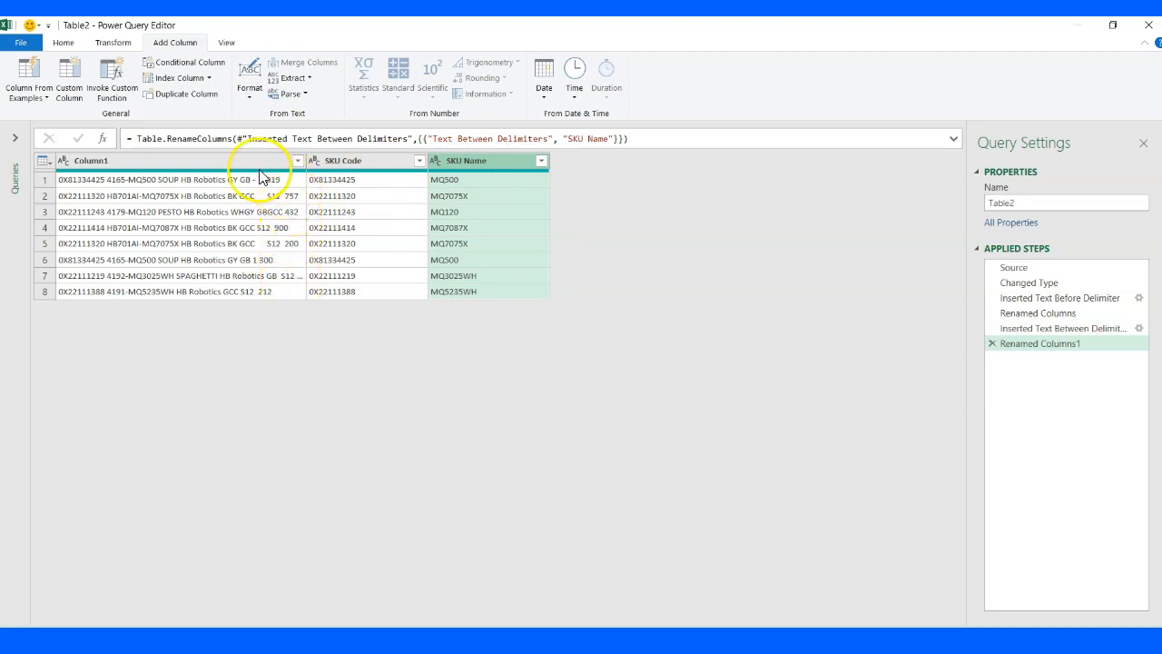
# - Start a new column from examples based only on Column1, giving 1019 as the first row's sample value
pyautogui.click(239, 162)
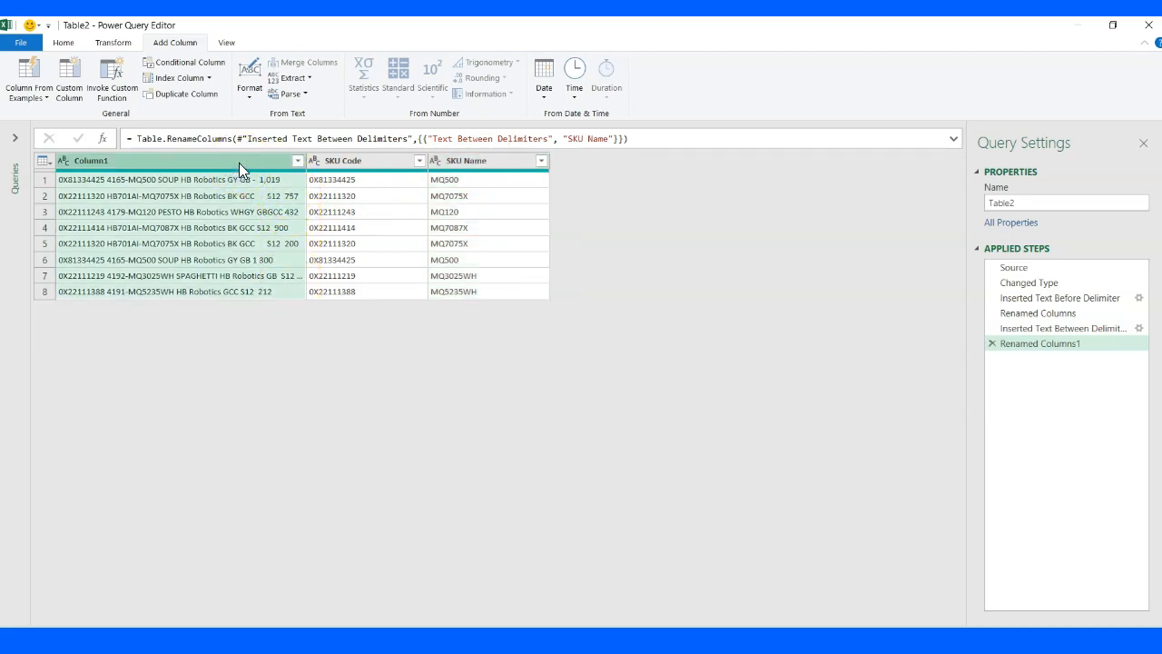
pyautogui.click(33, 92)
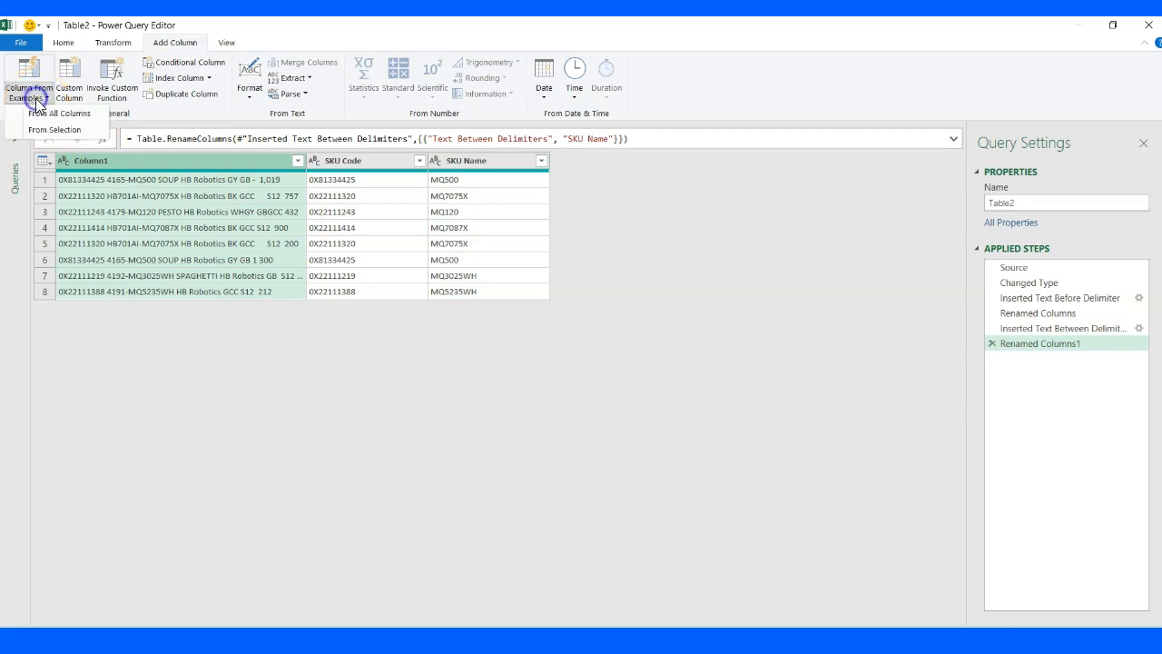
pyautogui.click(50, 133)
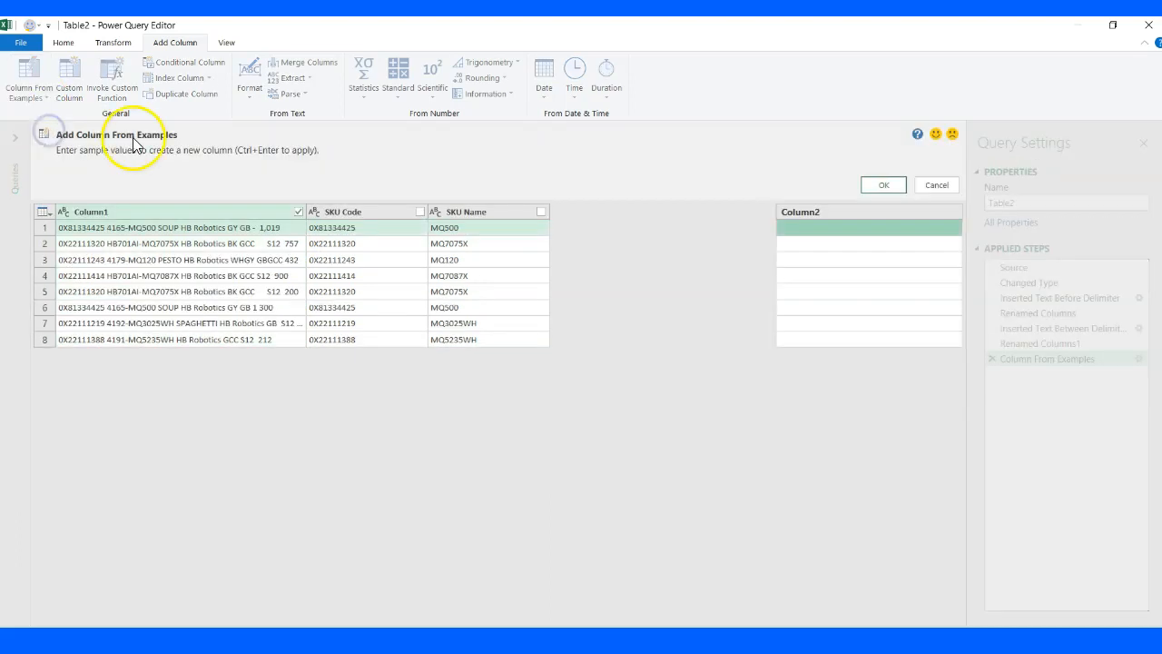
pyautogui.doubleClick(842, 228)
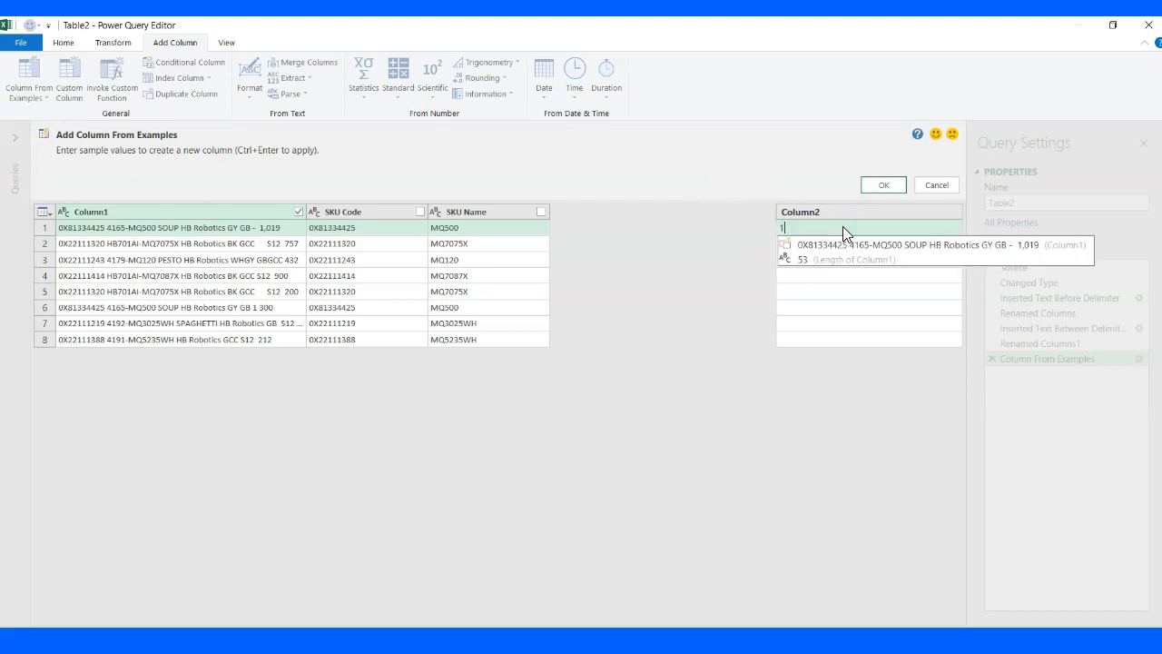
pyautogui.write('1019')
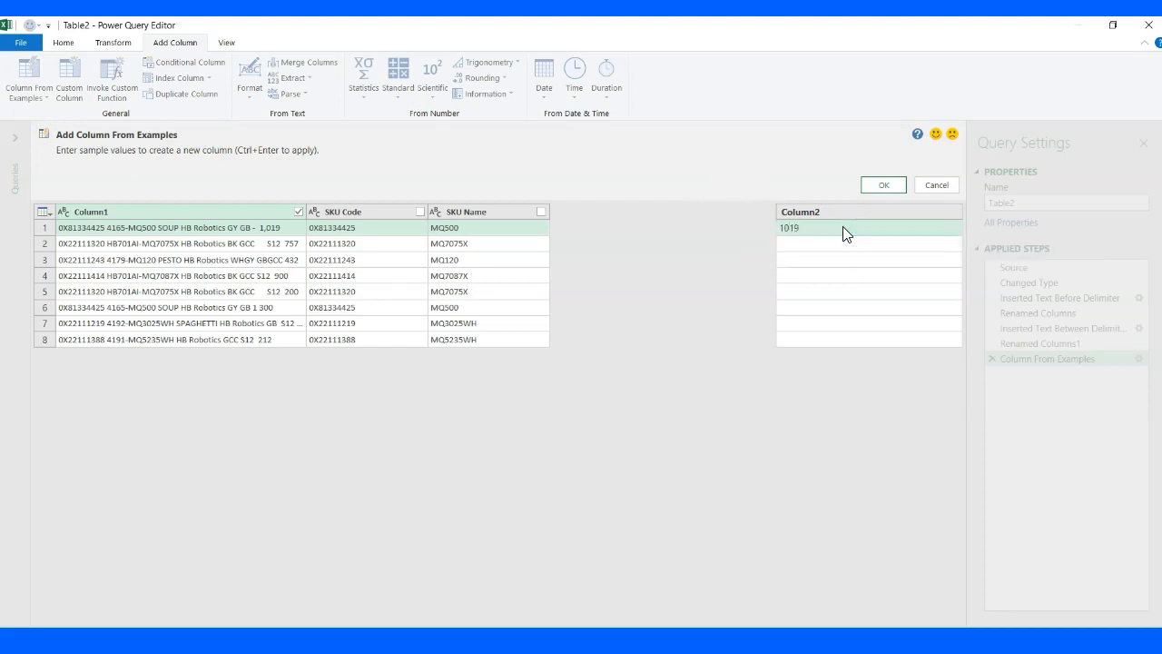
pyautogui.press('Return')
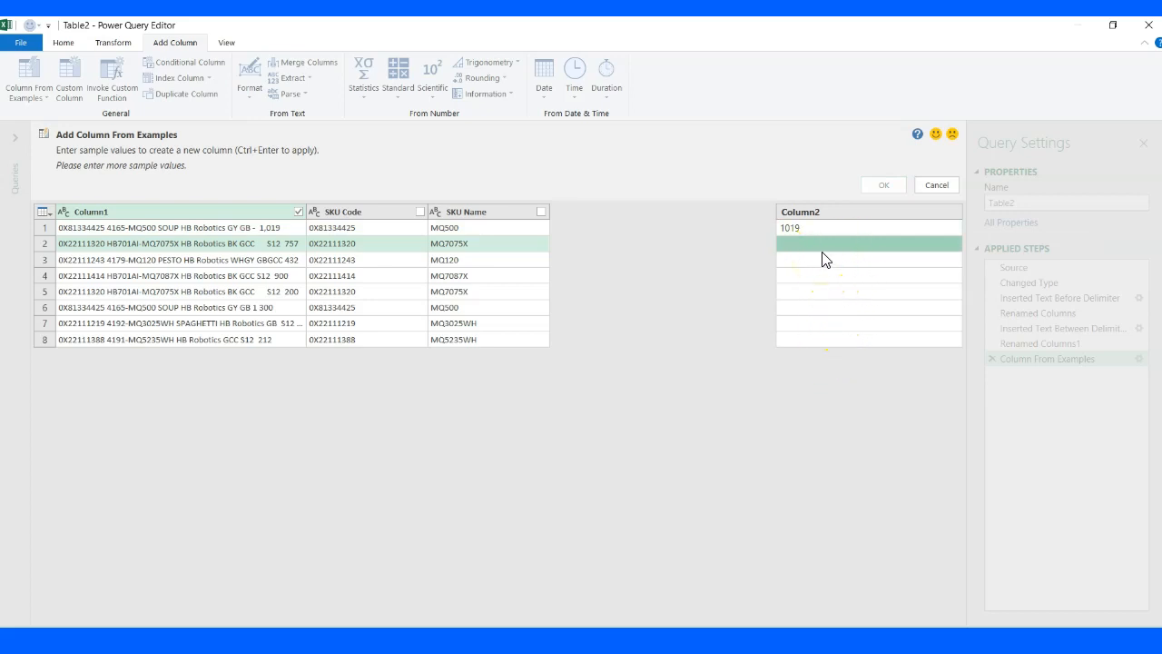
# - Give 757 and 432 as sample values for the second and third rows, and accept the new column from examples
pyautogui.write('757')
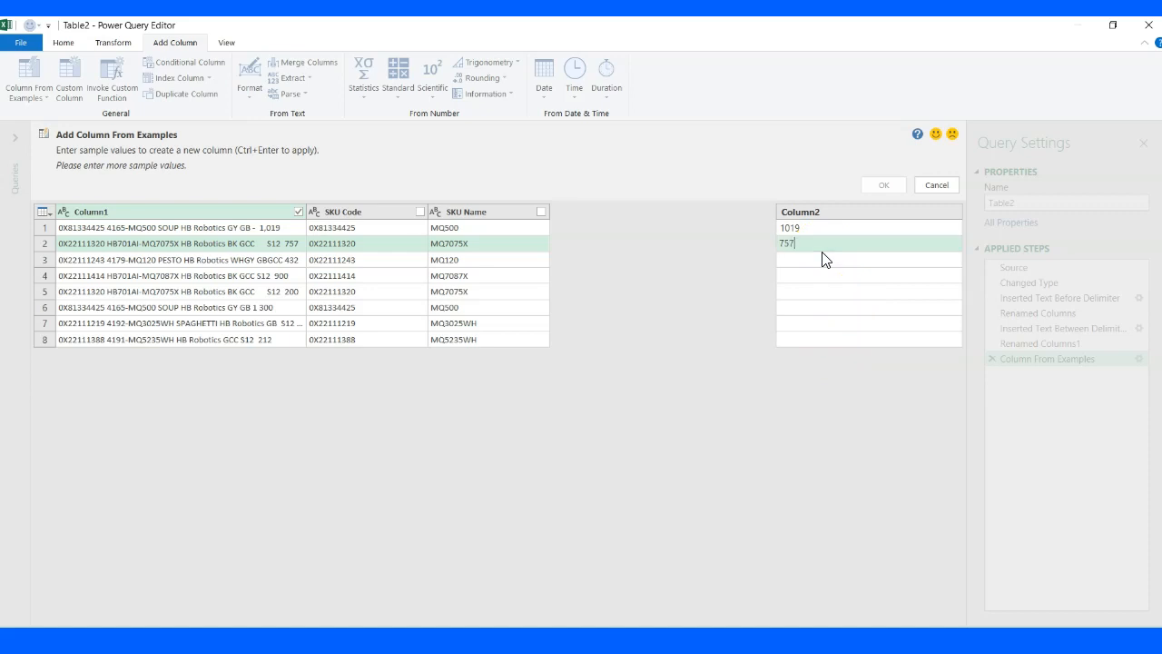
pyautogui.press('Return')
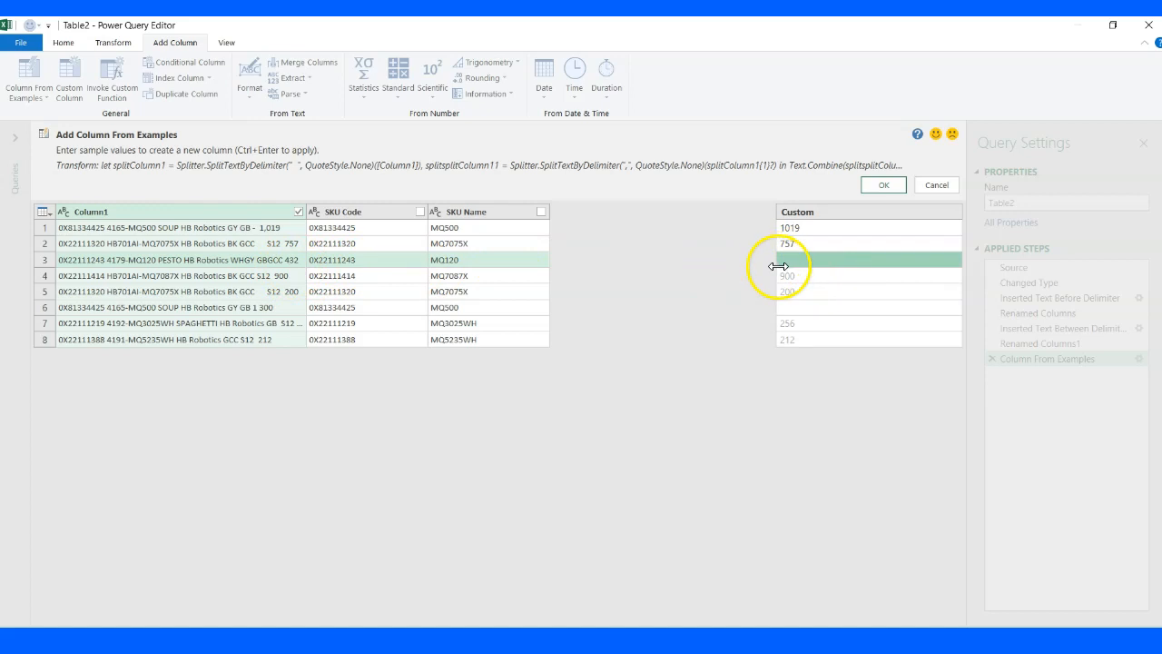
pyautogui.write('4')
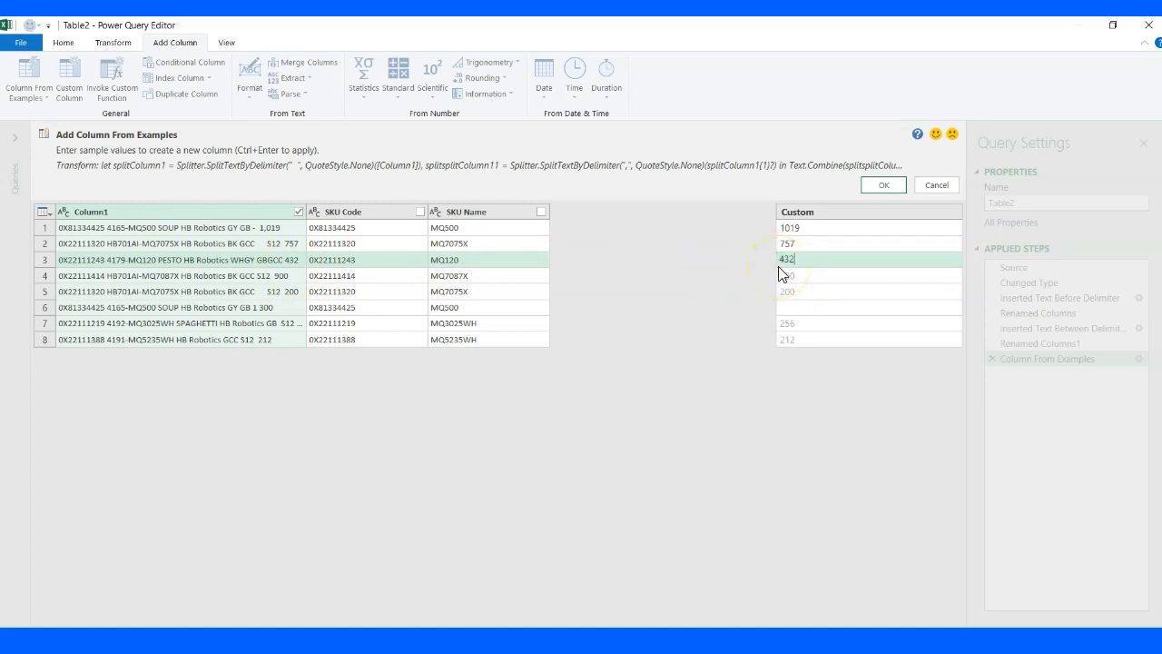
pyautogui.write('32')
pyautogui.press('Return')
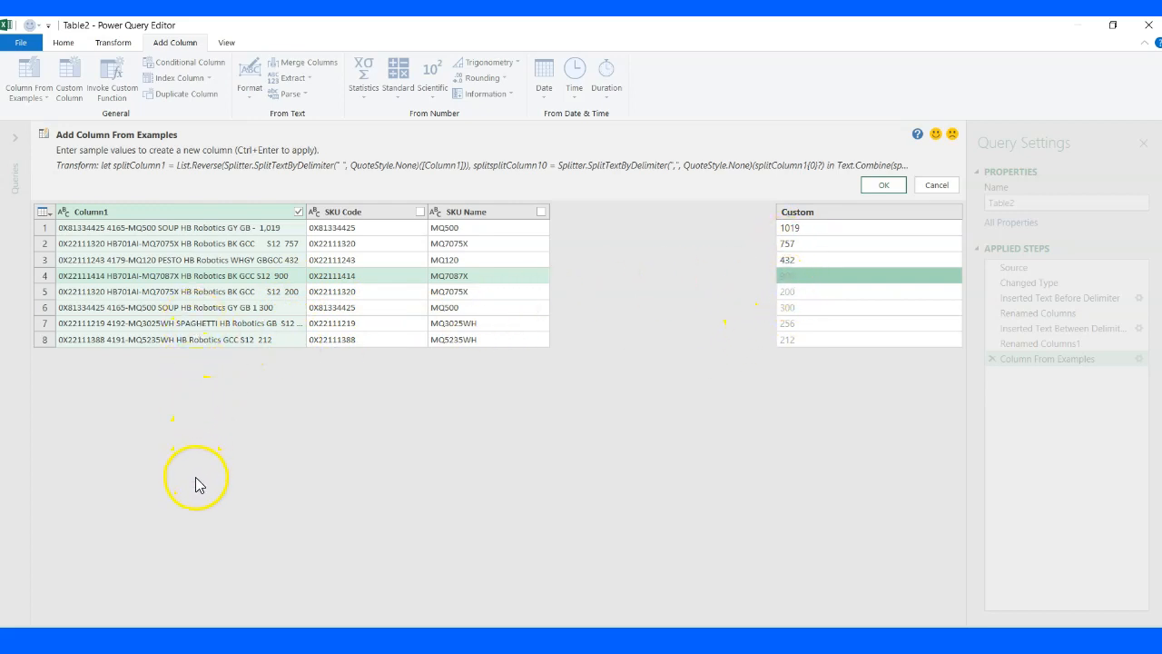
pyautogui.click(805, 291)
pyautogui.click(805, 309)
pyautogui.click(805, 327)
pyautogui.click(804, 337)
pyautogui.click(883, 185)
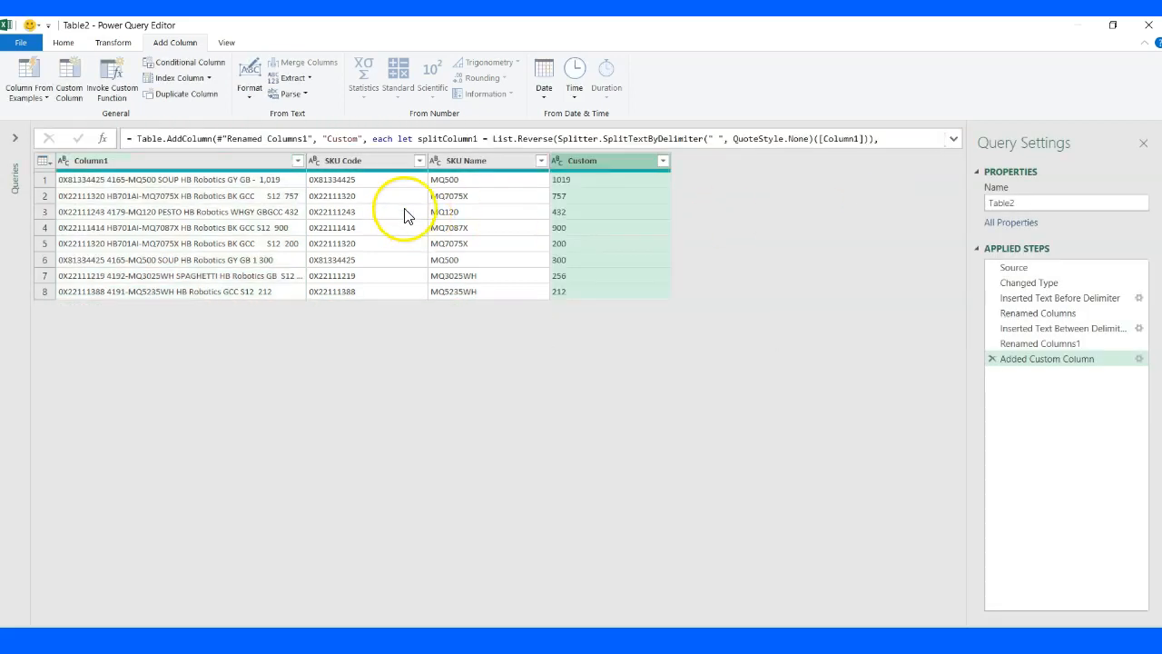
# - Rename the Custom column as Qty and set its data type to Whole Number
pyautogui.doubleClick(589, 164)
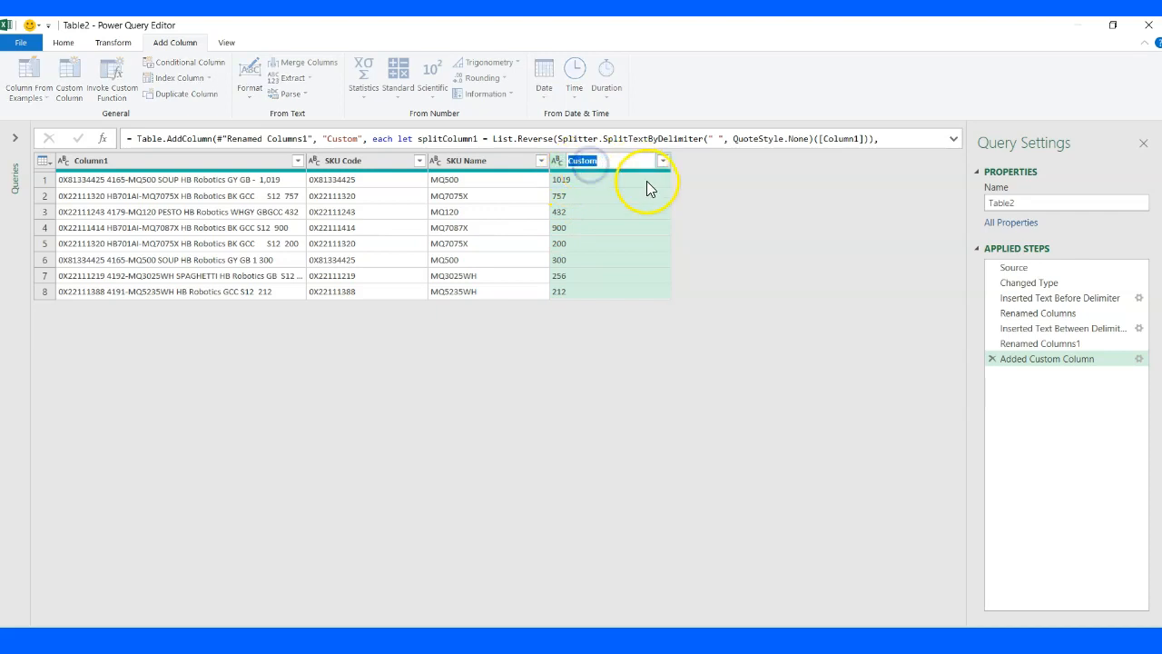
pyautogui.write('Qty')
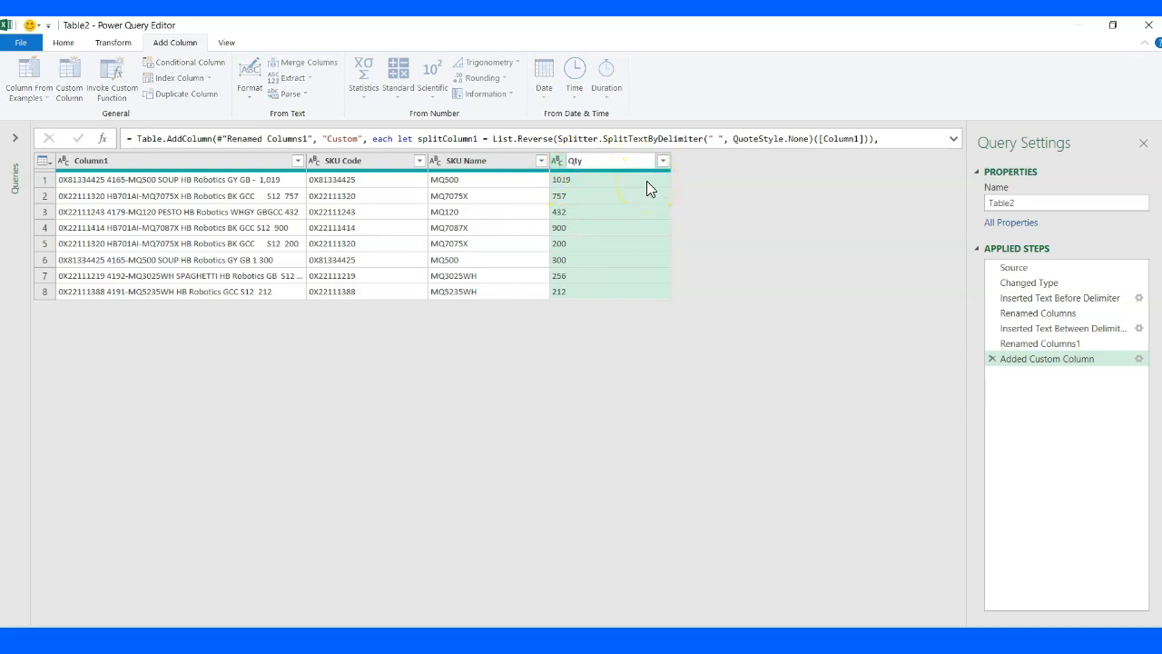
pyautogui.press('Return')
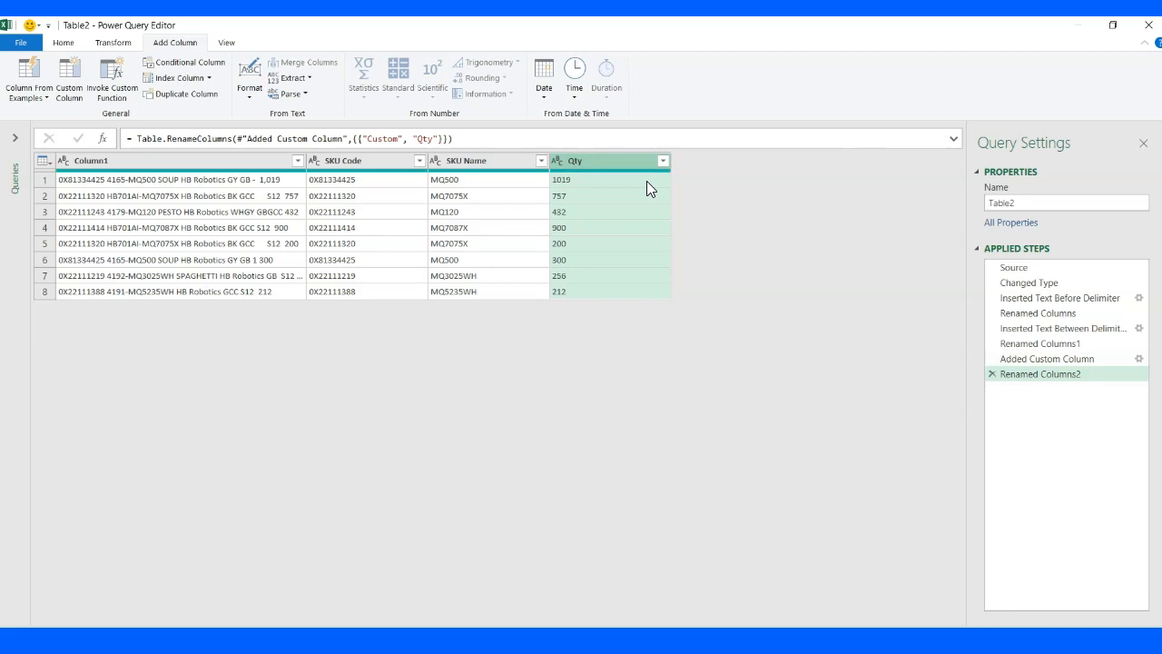
pyautogui.click(557, 160)
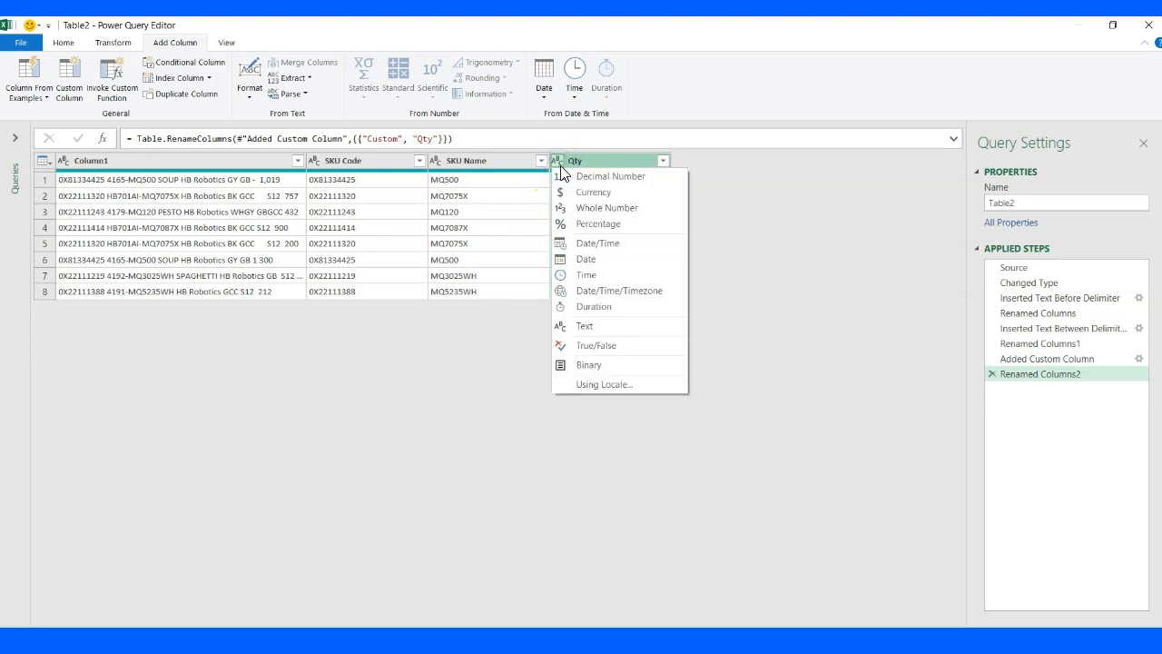
pyautogui.click(593, 212)
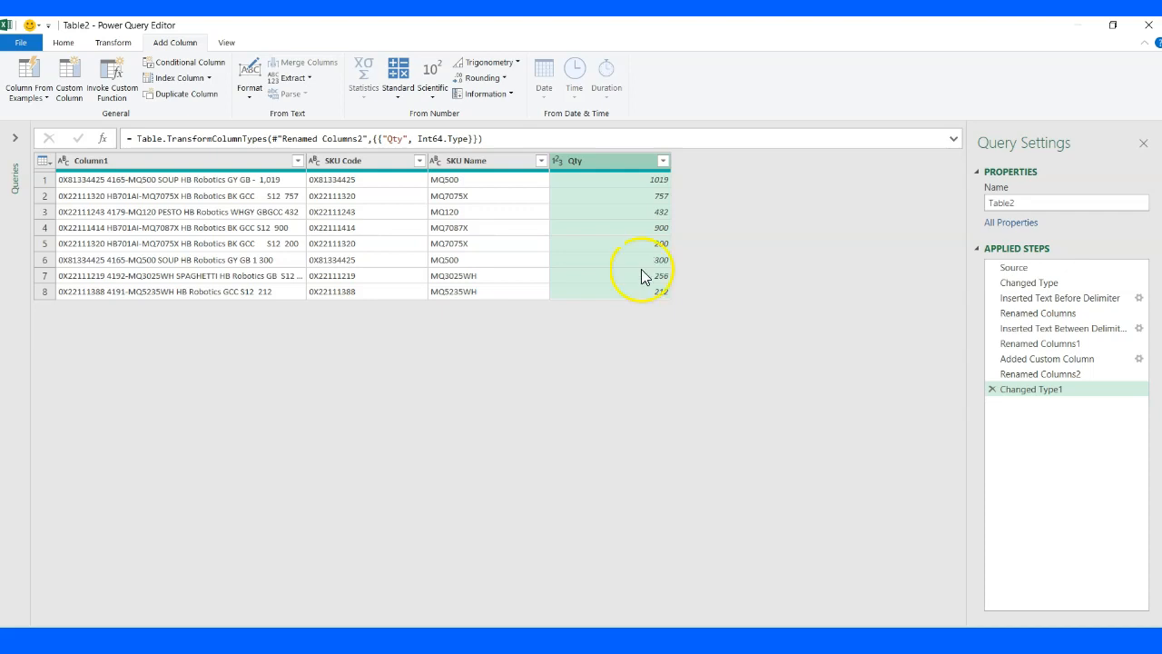
# - Rename the query as Sku Table and close the editor with the option to choose the load destination
pyautogui.doubleClick(1039, 203)
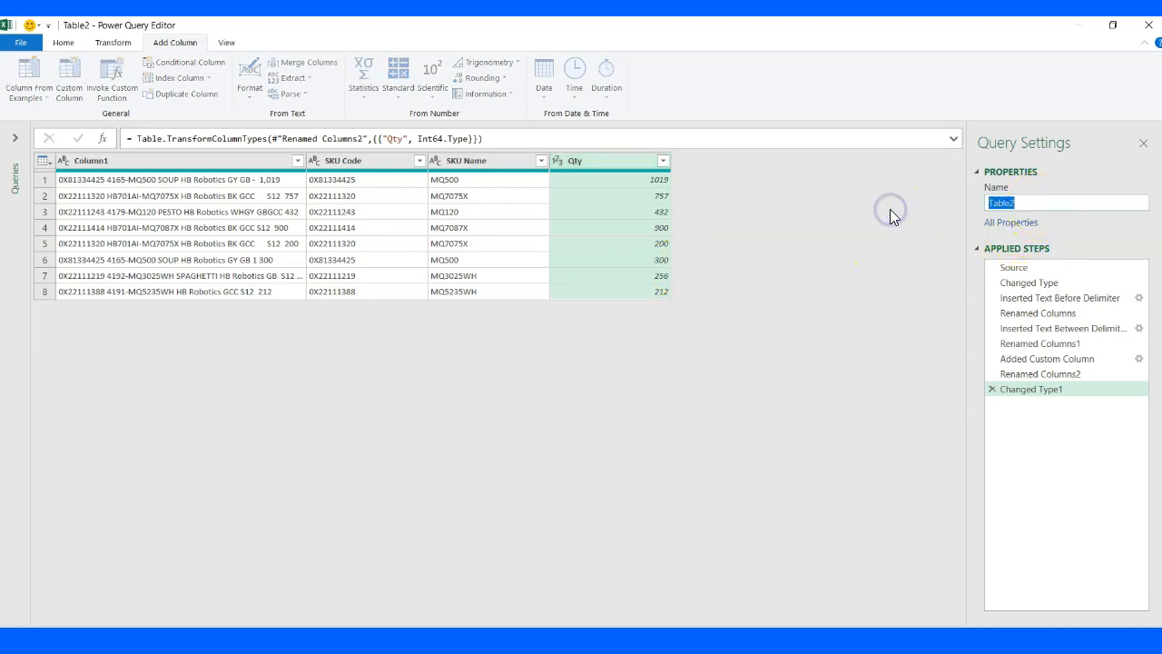
pyautogui.write('Sku Table')
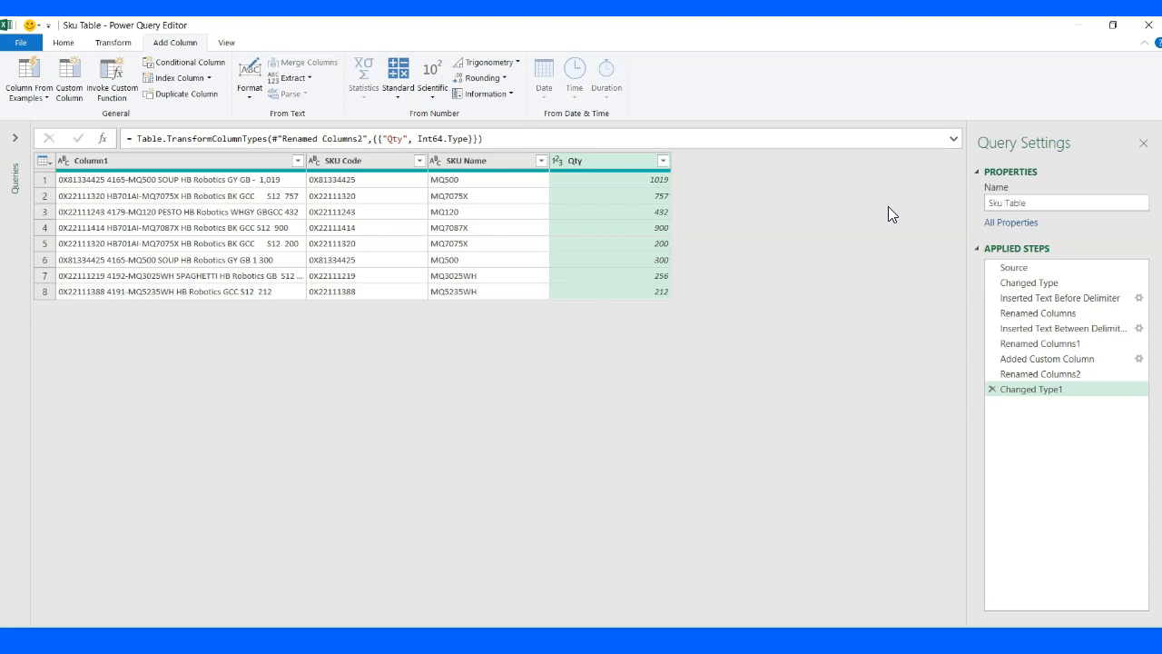
pyautogui.click(63, 43)
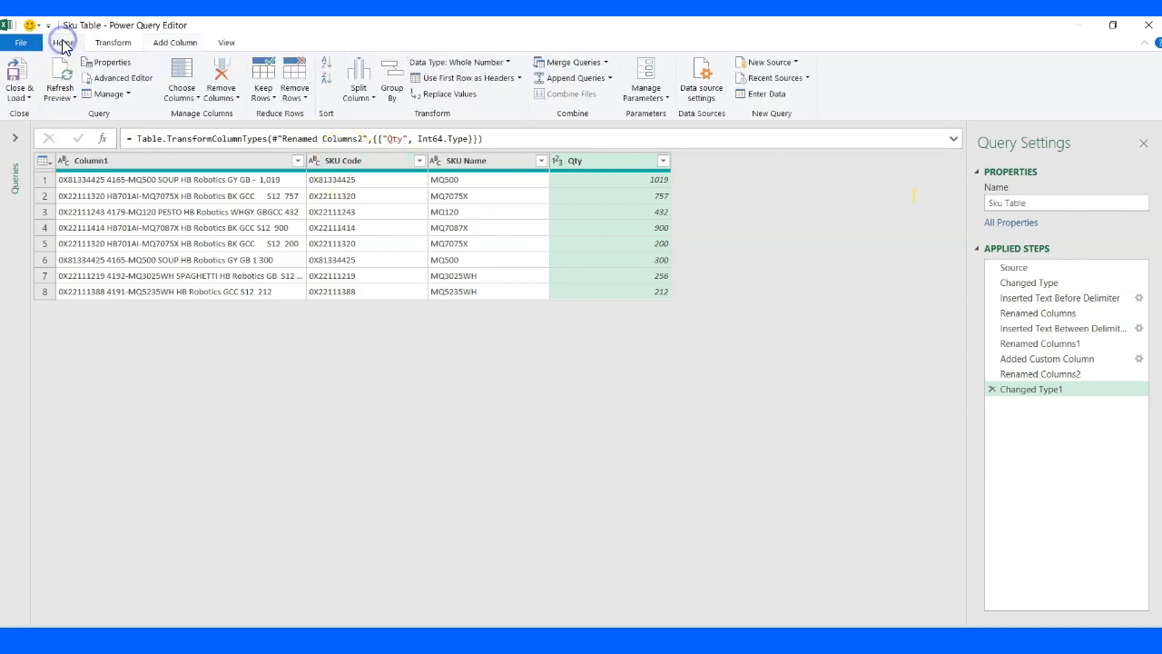
pyautogui.click(18, 91)
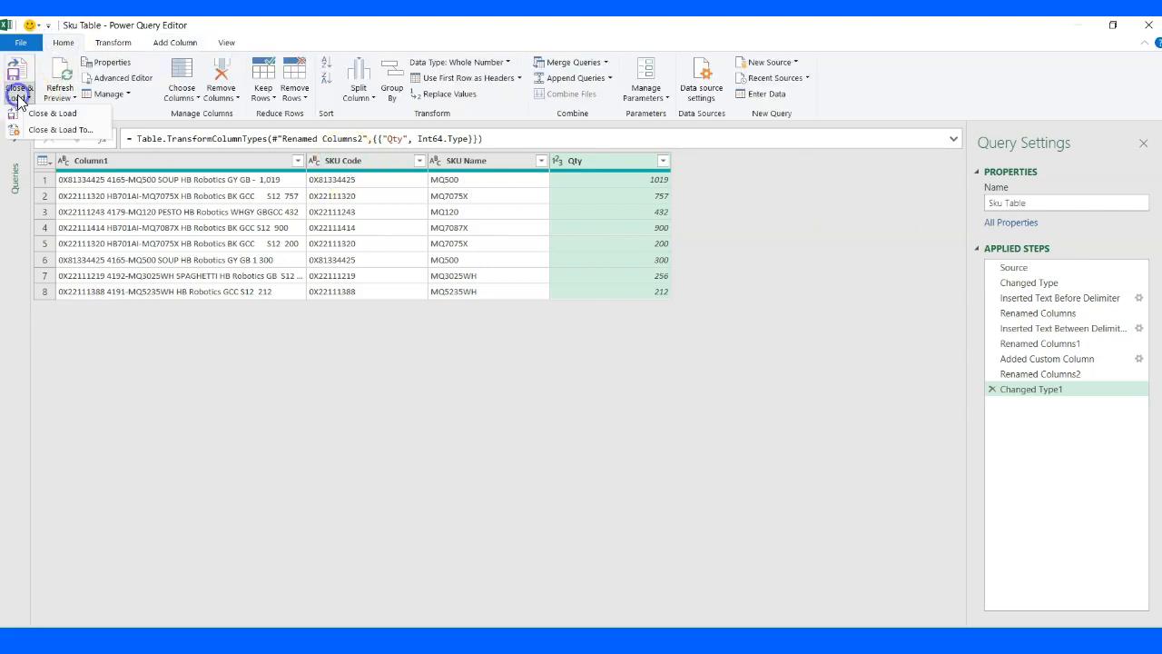
pyautogui.click(58, 131)
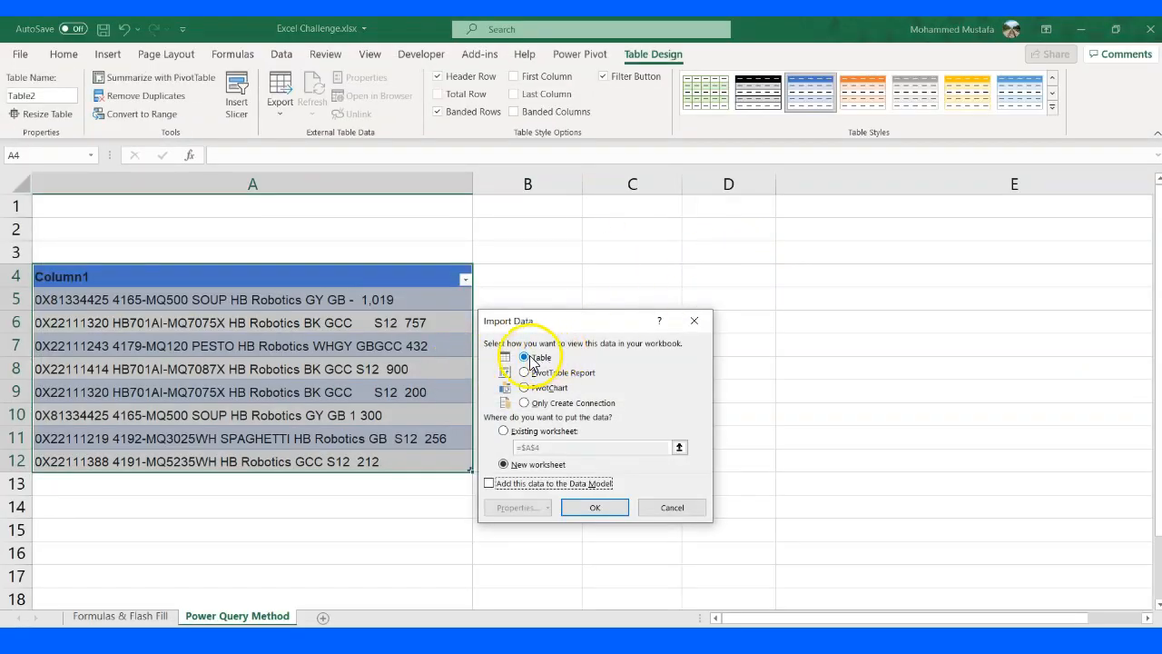
# - Load the query as a table into the existing Power Query Method worksheet, starting at cell C4
pyautogui.moveTo(603, 323); pyautogui.dragTo(896, 245)
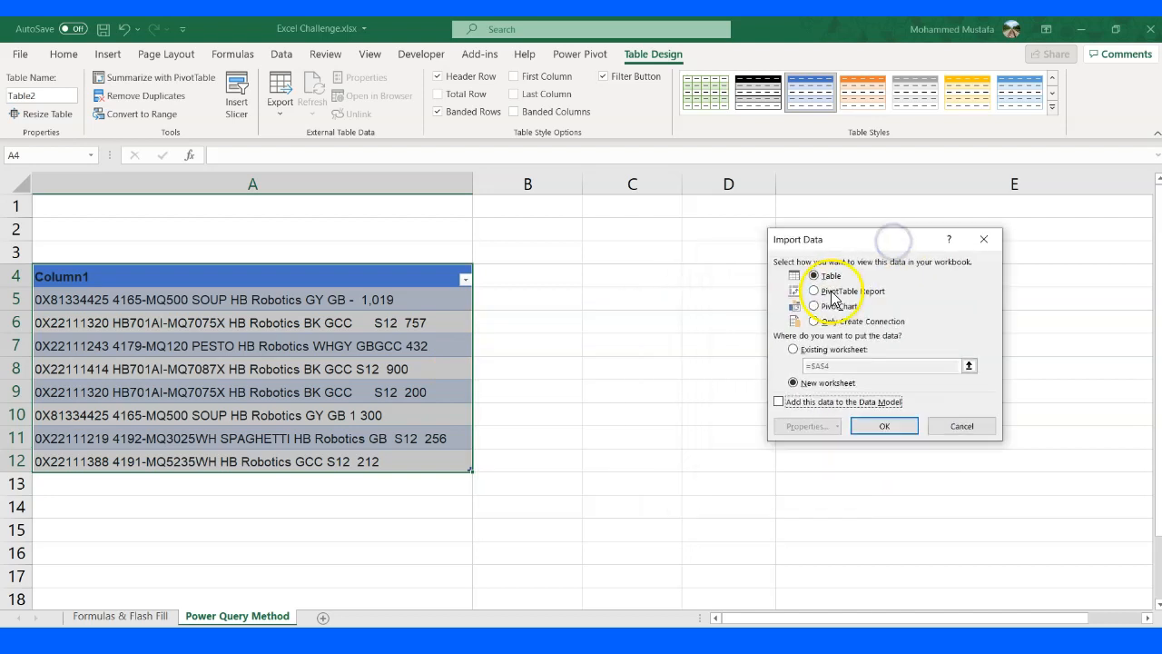
pyautogui.click(795, 349)
pyautogui.moveTo(846, 366); pyautogui.dragTo(790, 366)
pyautogui.press('BackSpace')
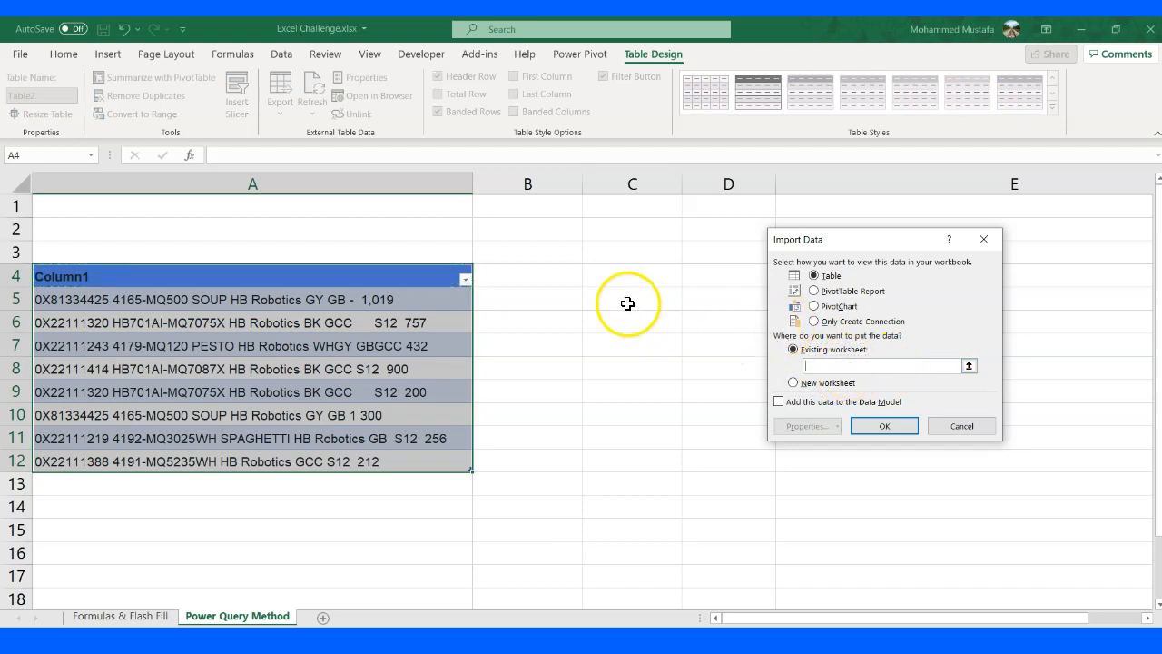
pyautogui.click(609, 281)
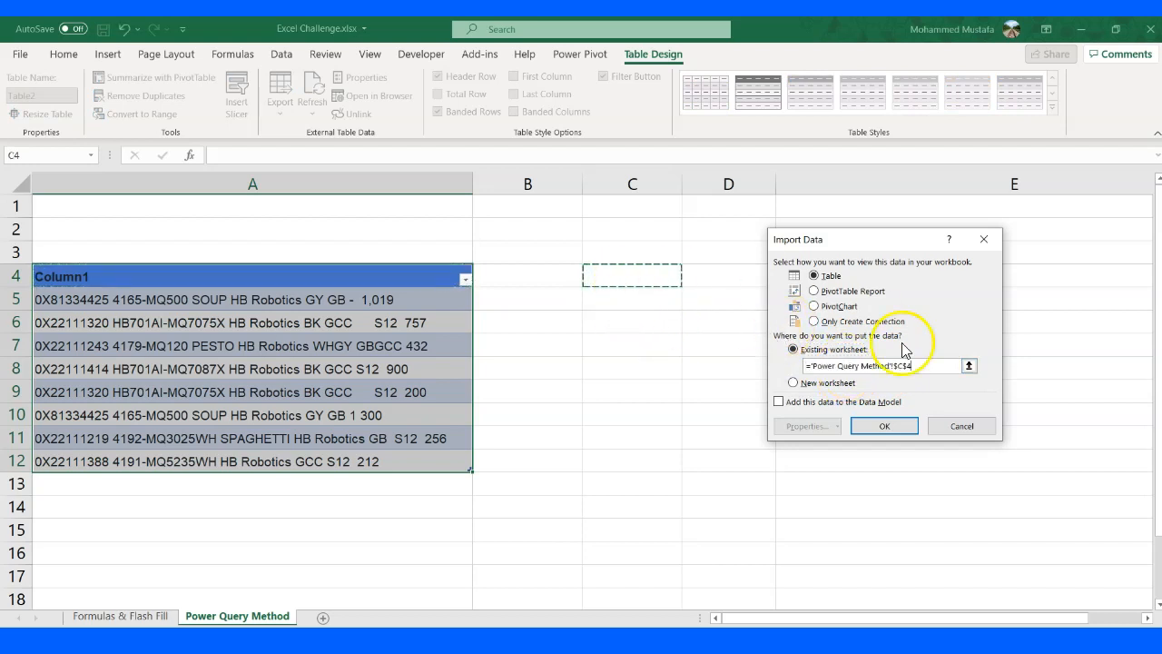
pyautogui.click(883, 427)
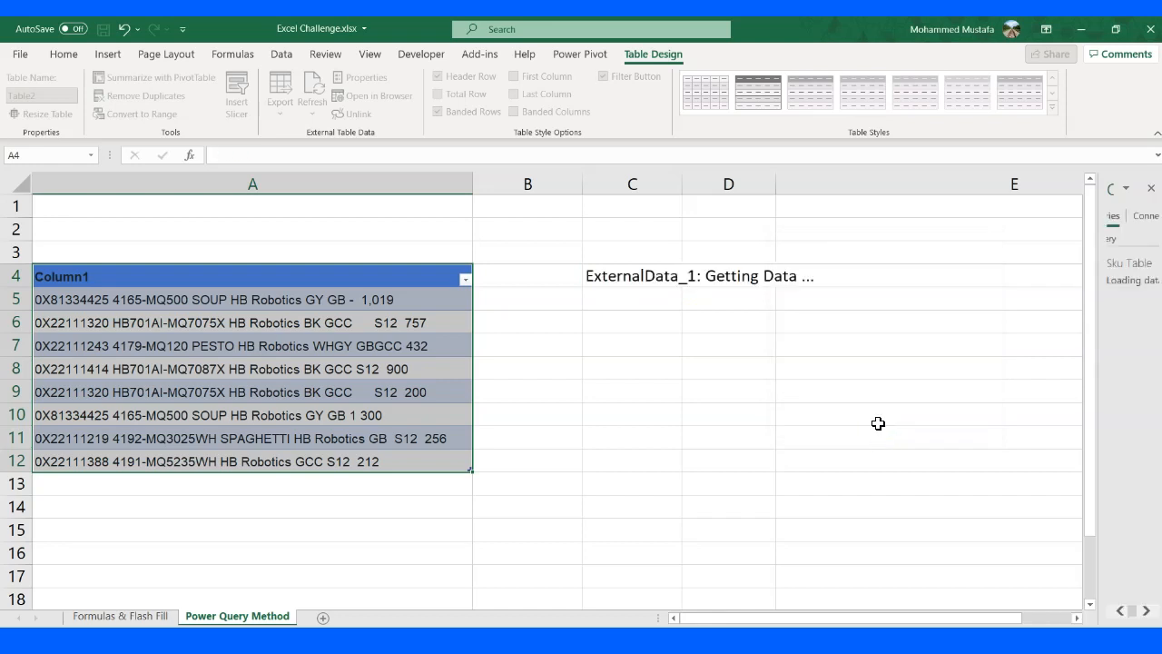
# - Examine the loaded table's SKU Code, SKU Name and Qty values beside the original text strings
pyautogui.moveTo(840, 621); pyautogui.dragTo(906, 622)
pyautogui.click(577, 410)
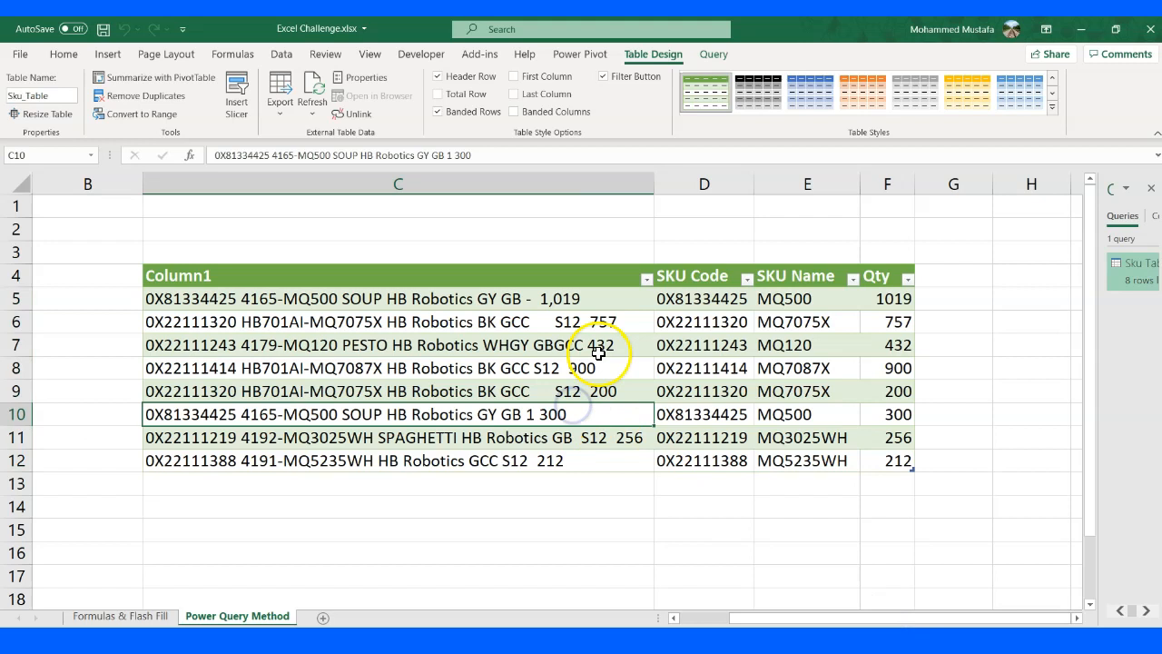
pyautogui.click(702, 320)
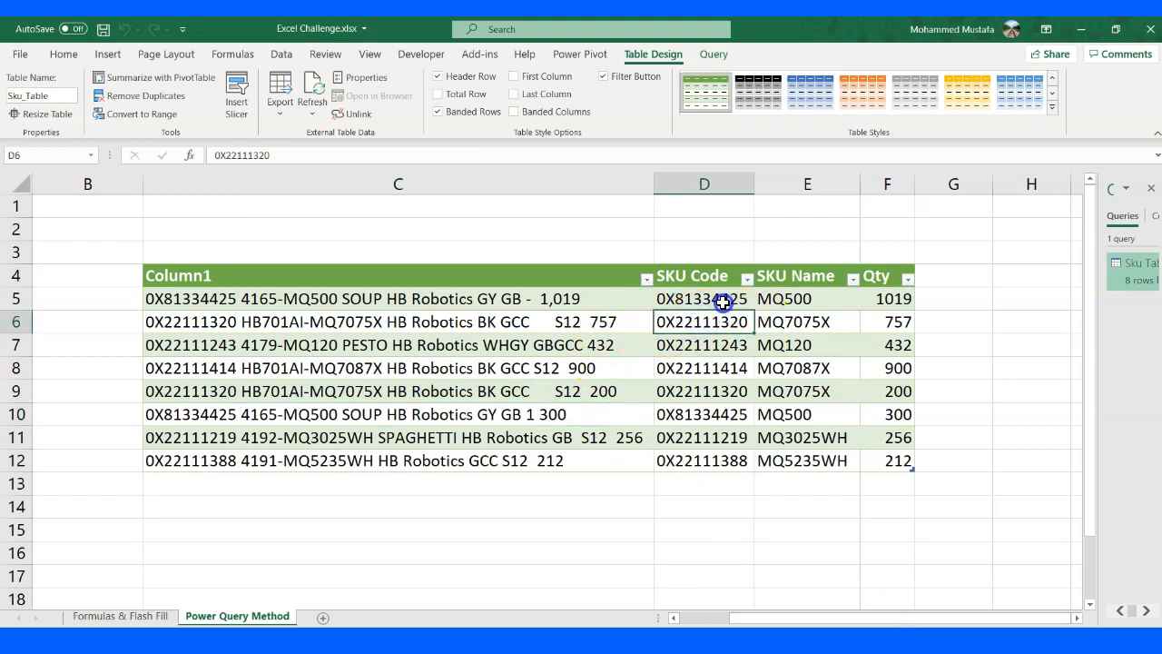
pyautogui.click(712, 301)
pyautogui.click(807, 303)
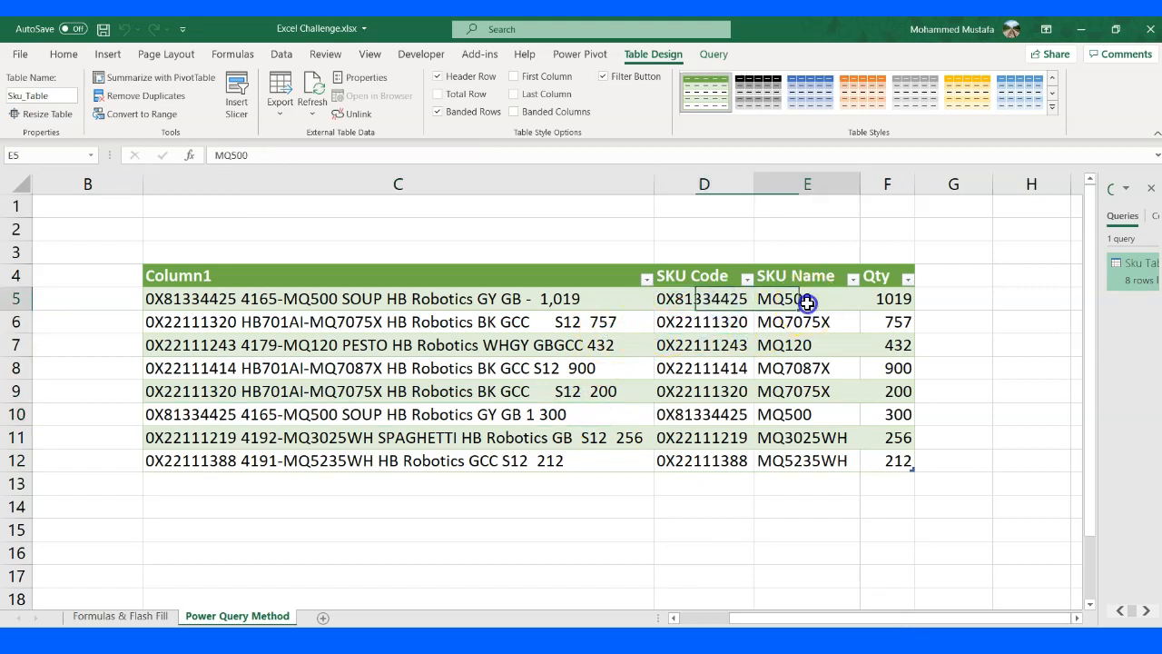
pyautogui.click(893, 300)
# - Reopen the Sku Table query for editing, remove Column1, and load the result back to the worksheet
pyautogui.moveTo(1102, 342); pyautogui.dragTo(988, 357)
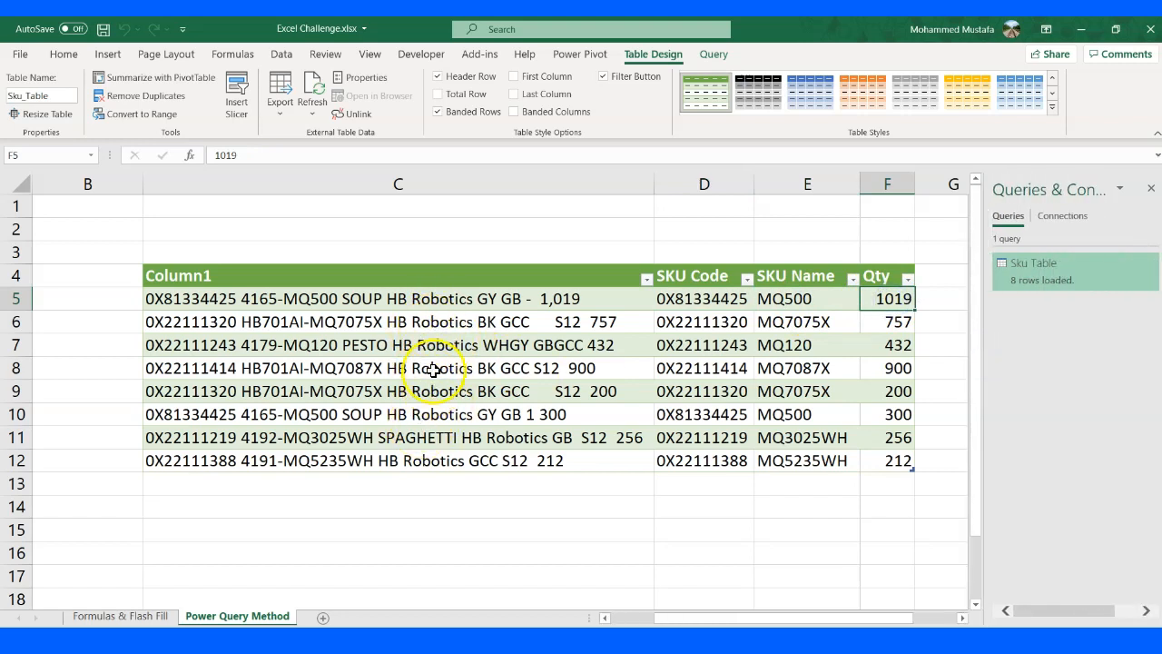
pyautogui.doubleClick(1073, 278)
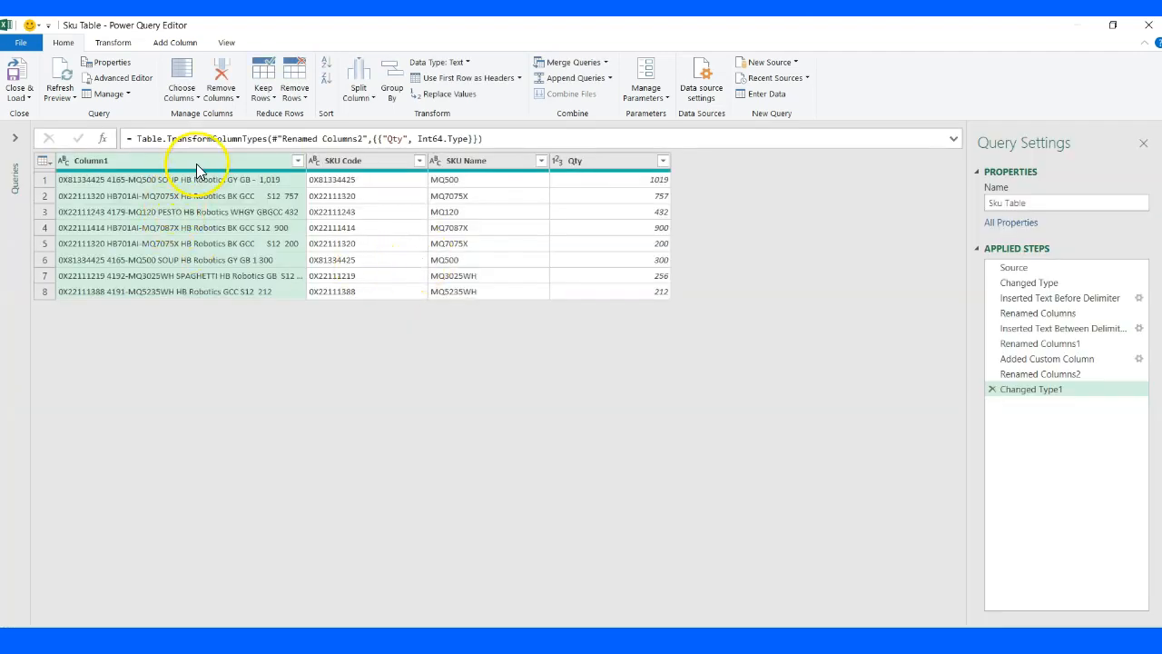
pyautogui.rightClick(196, 164)
pyautogui.click(258, 193)
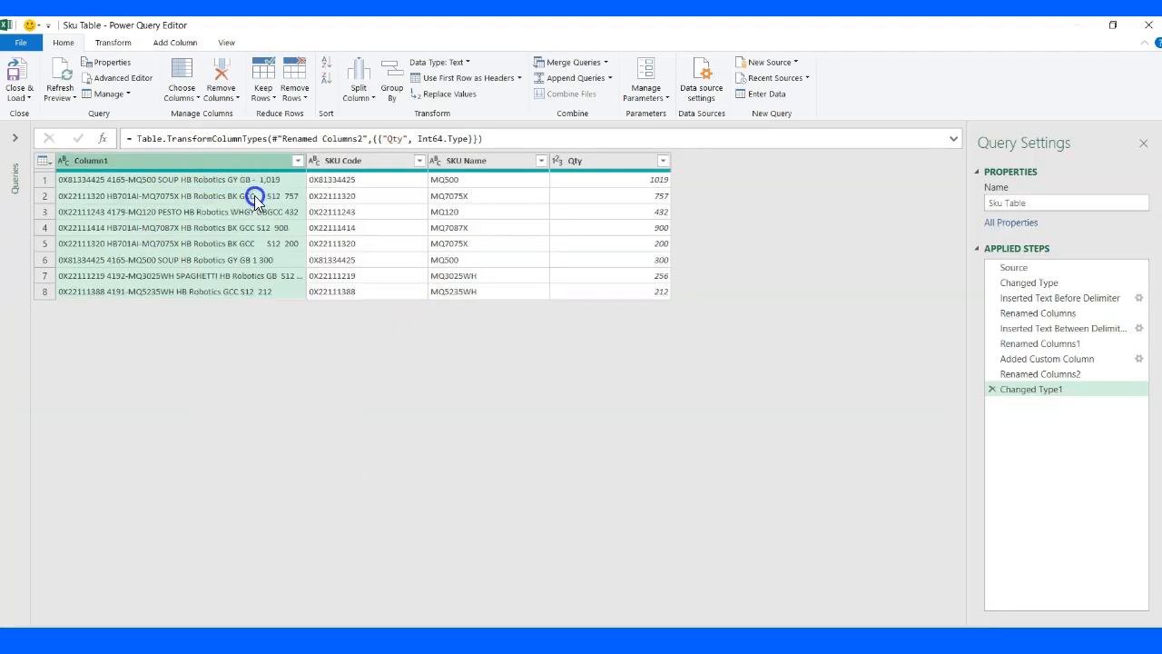
pyautogui.click(20, 91)
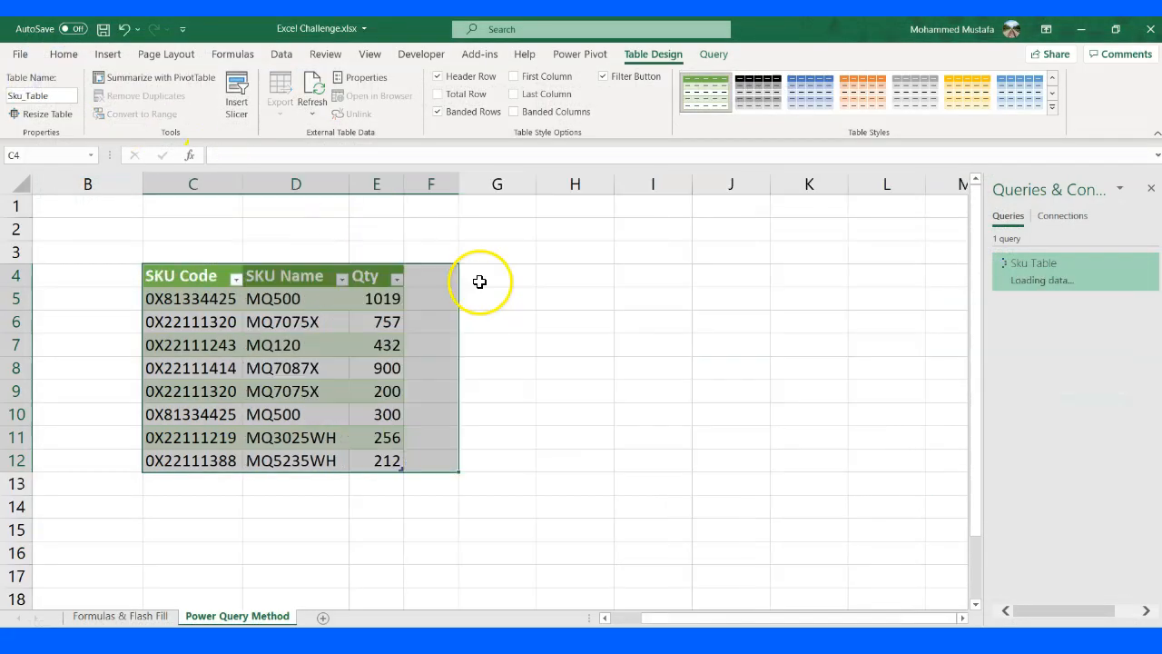
# - Close the Queries & Connections pane and widen the SKU Code, SKU Name and Qty columns of the loaded table
pyautogui.click(323, 299)
pyautogui.moveTo(690, 618); pyautogui.dragTo(662, 620)
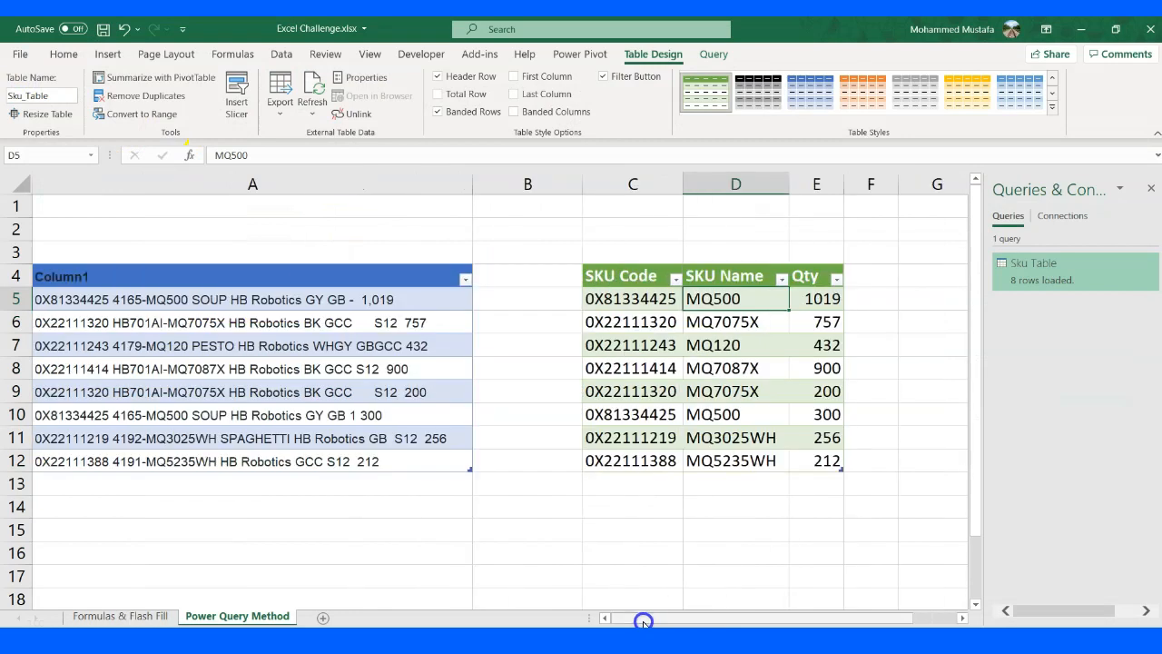
pyautogui.click(692, 414)
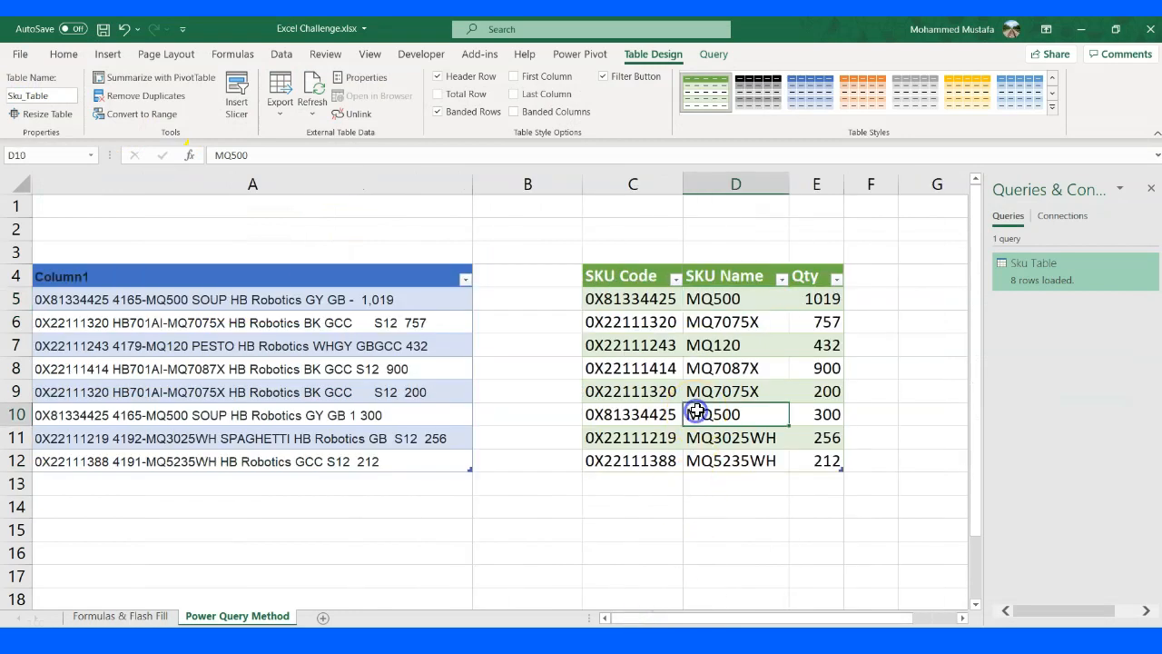
pyautogui.click(1151, 190)
pyautogui.click(776, 346)
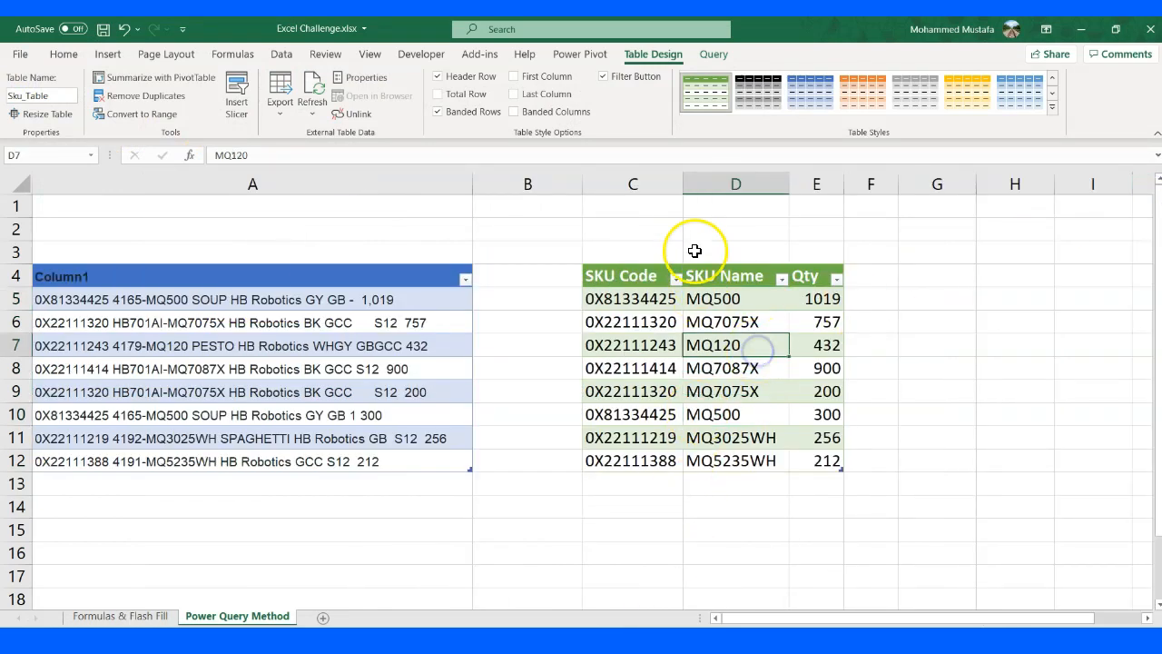
pyautogui.moveTo(685, 188); pyautogui.dragTo(705, 186)
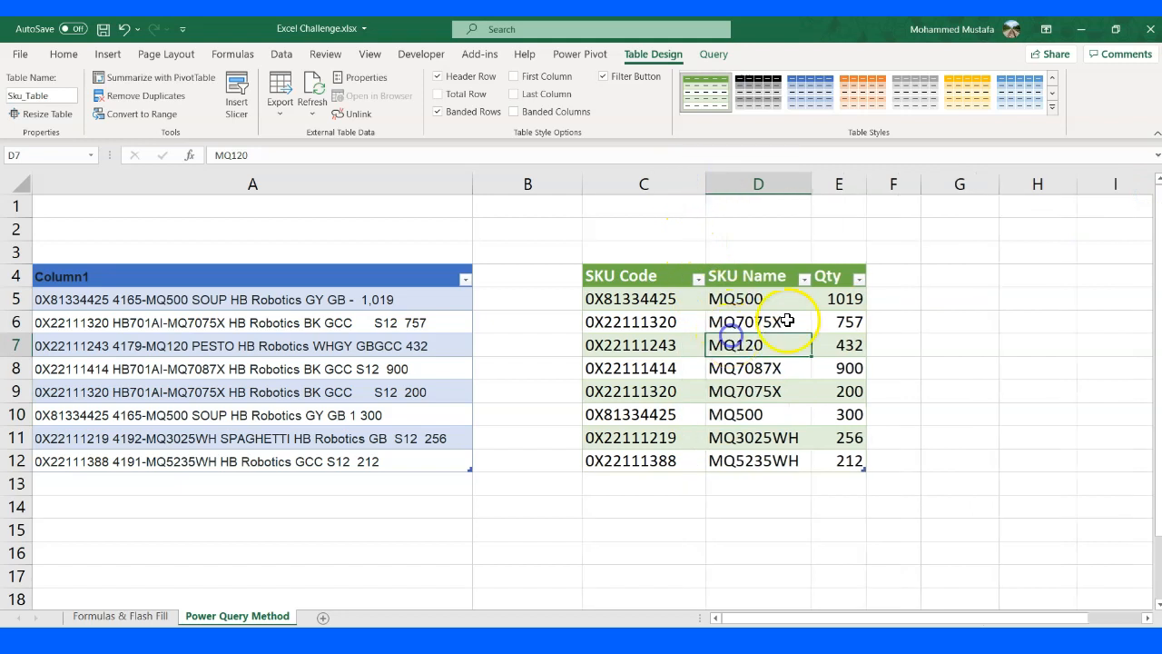
pyautogui.moveTo(818, 186); pyautogui.dragTo(917, 183)
pyautogui.click(853, 305)
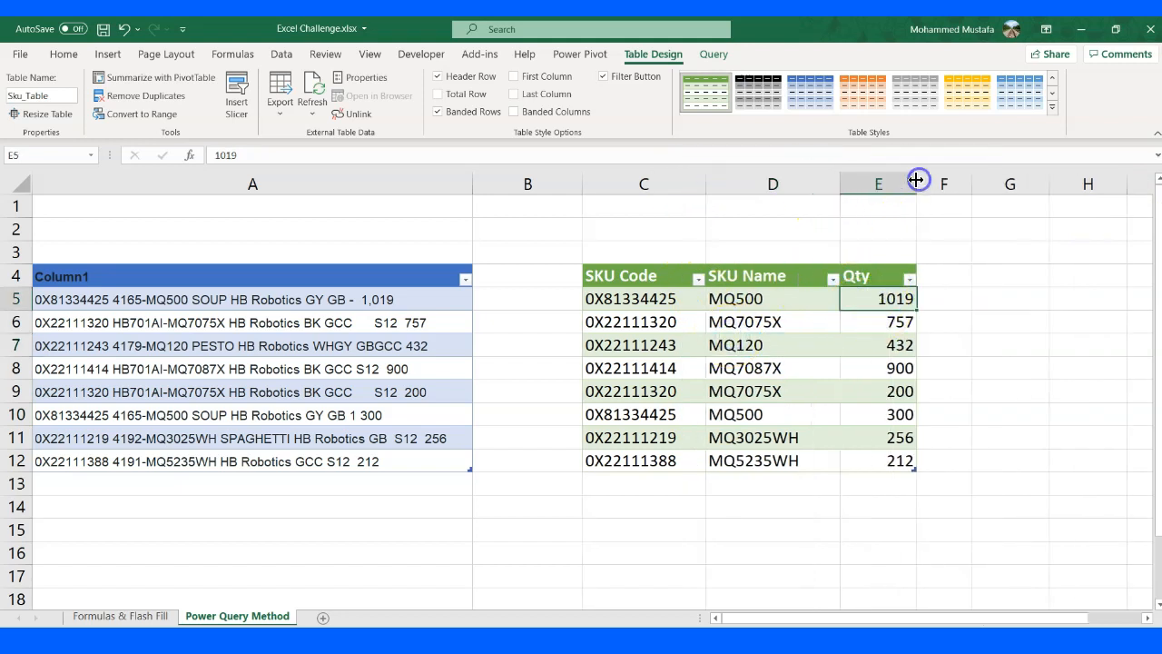
pyautogui.click(763, 300)
pyautogui.click(760, 345)
pyautogui.click(627, 345)
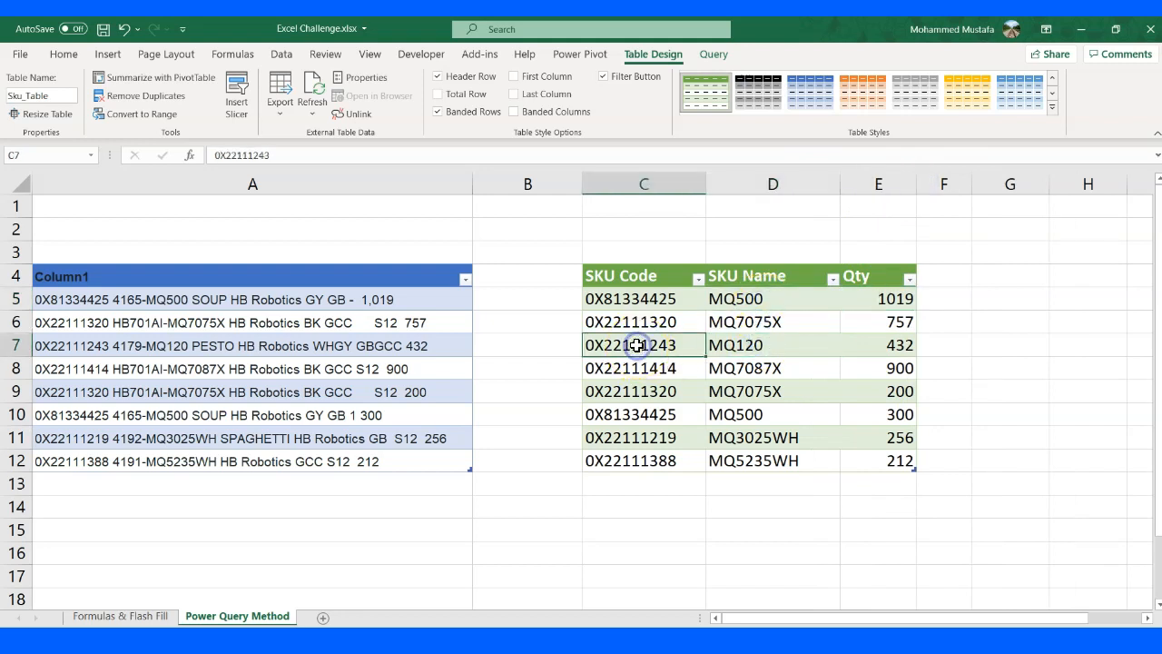
pyautogui.click(885, 350)
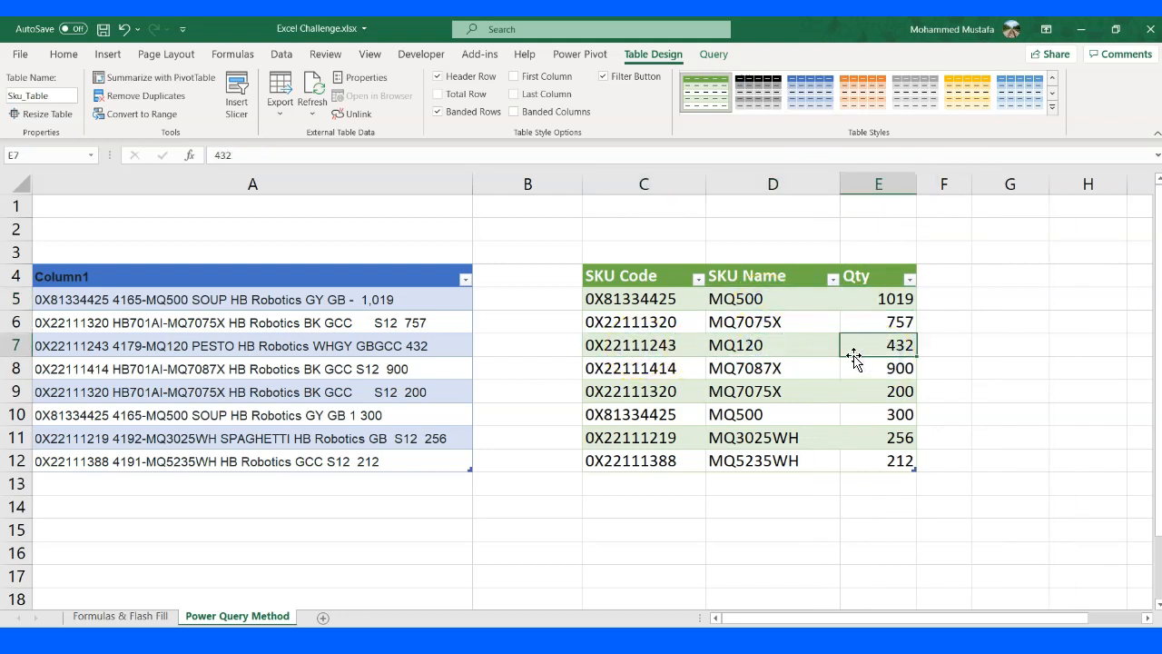